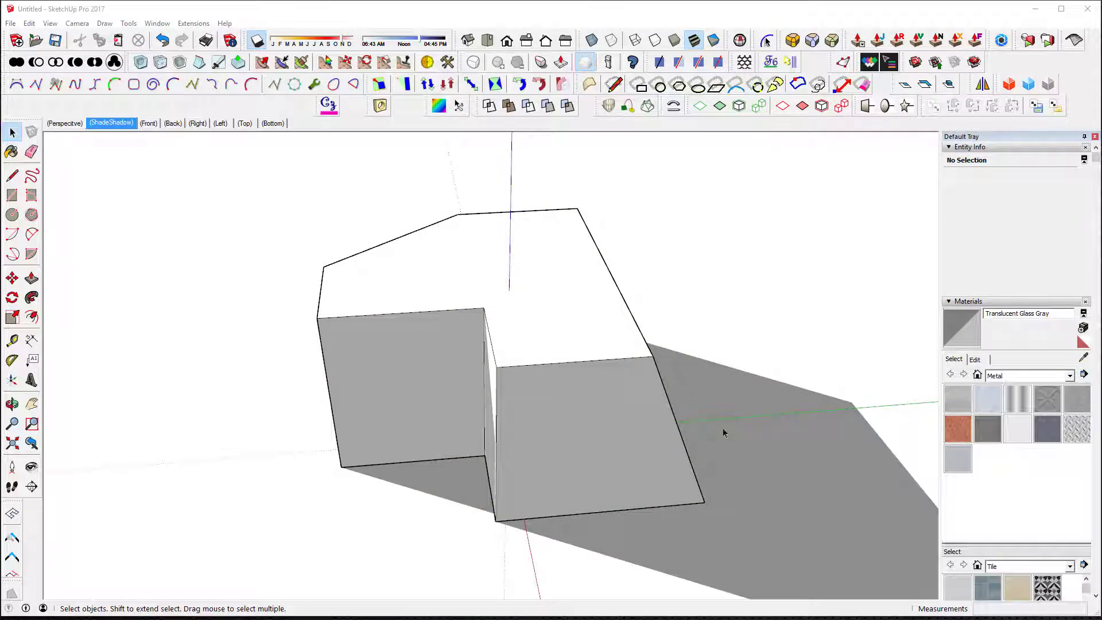
Round the two slanted vertical edges of the large shaded face using Round Corner with a 50 cm offset.
middle_drag(723, 432, 581, 429)
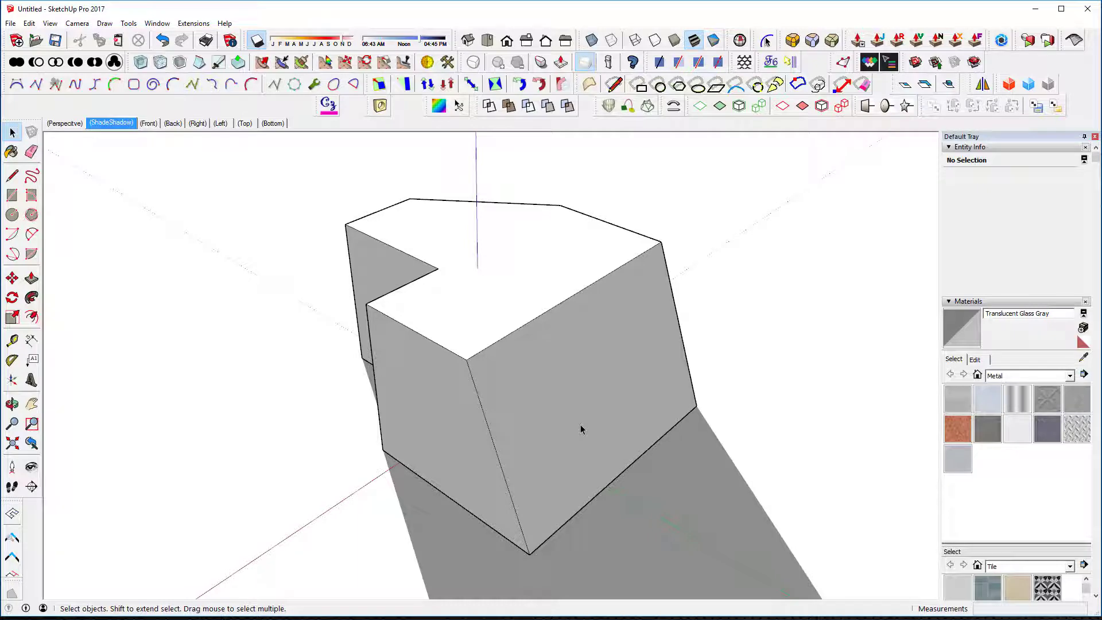
middle_drag(598, 420, 903, 413)
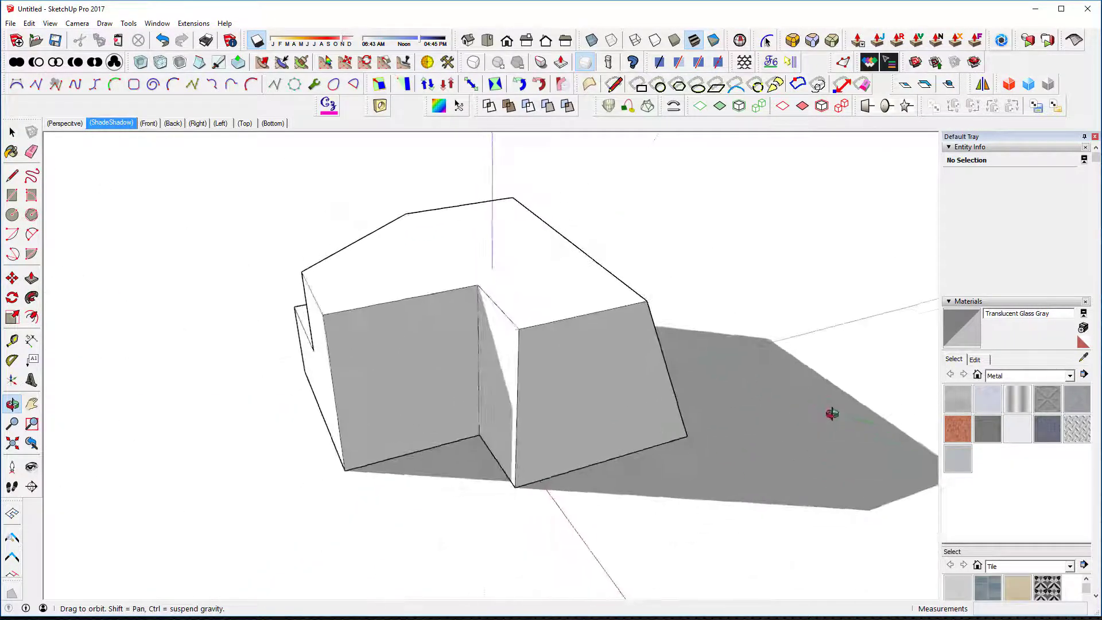
middle_drag(563, 386, 653, 430)
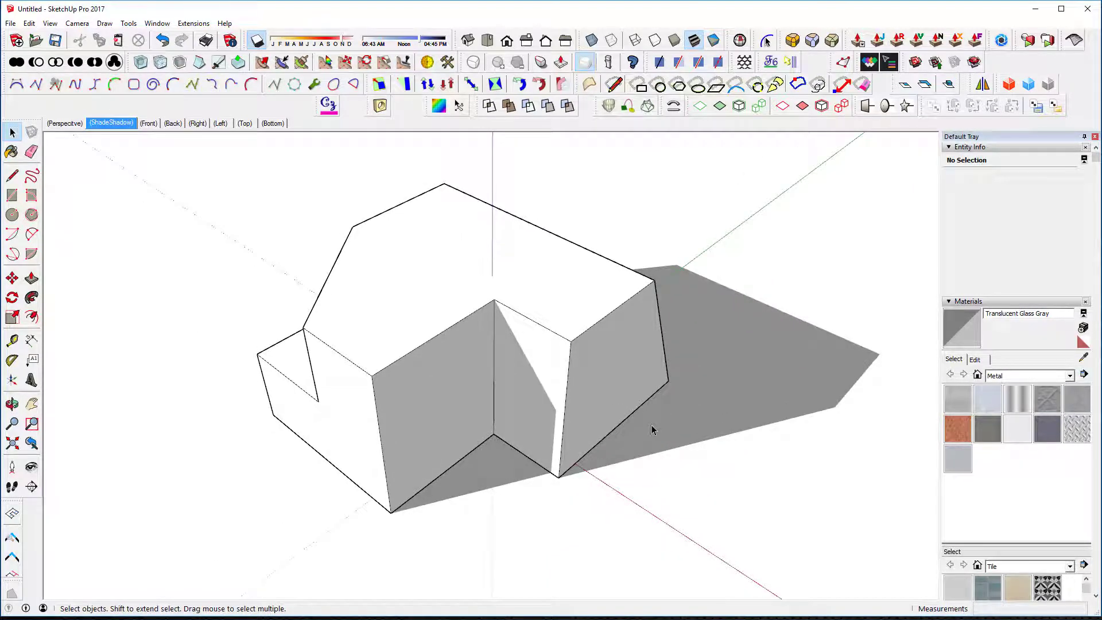
middle_drag(627, 413, 339, 394)
click(548, 421)
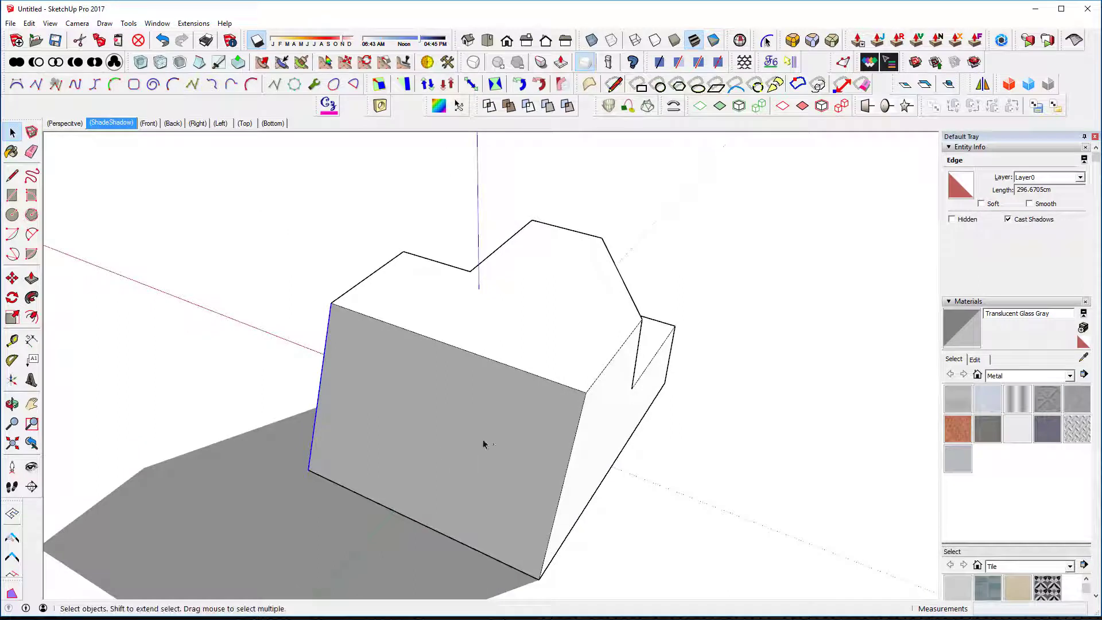
shift+click(573, 445)
middle_drag(573, 444, 512, 403)
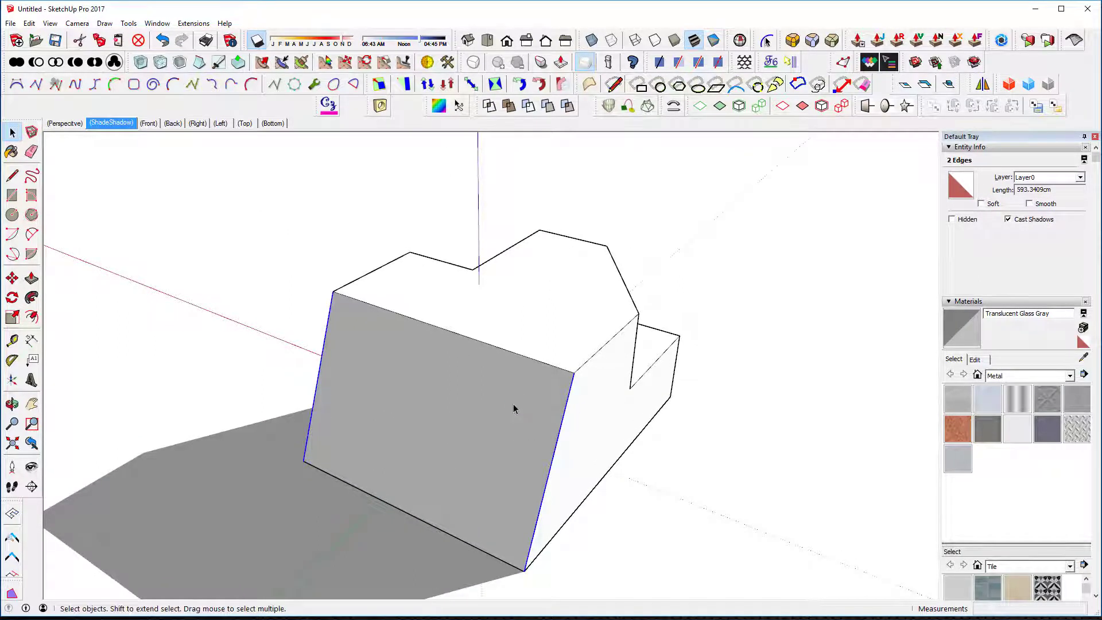
key(r)
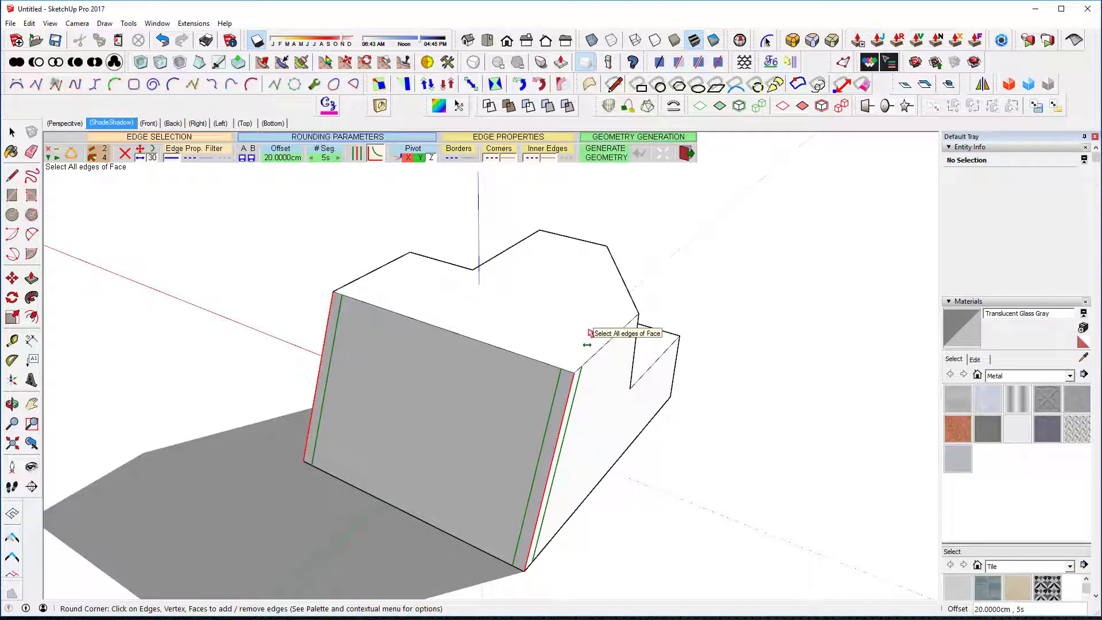
text(50)
key(Return)
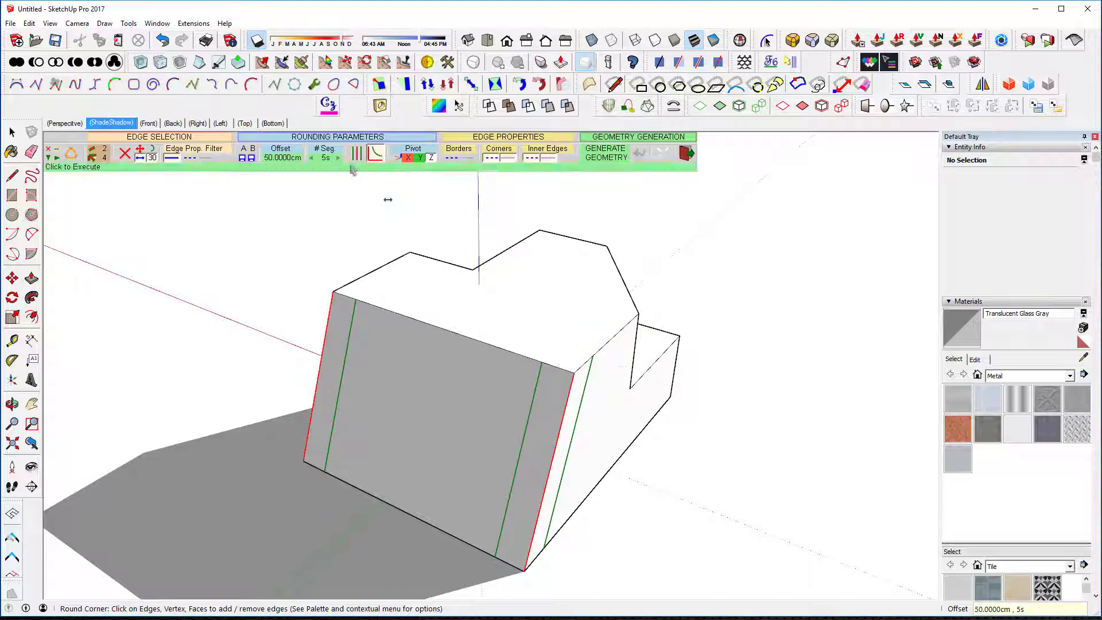
click(460, 226)
key(x)
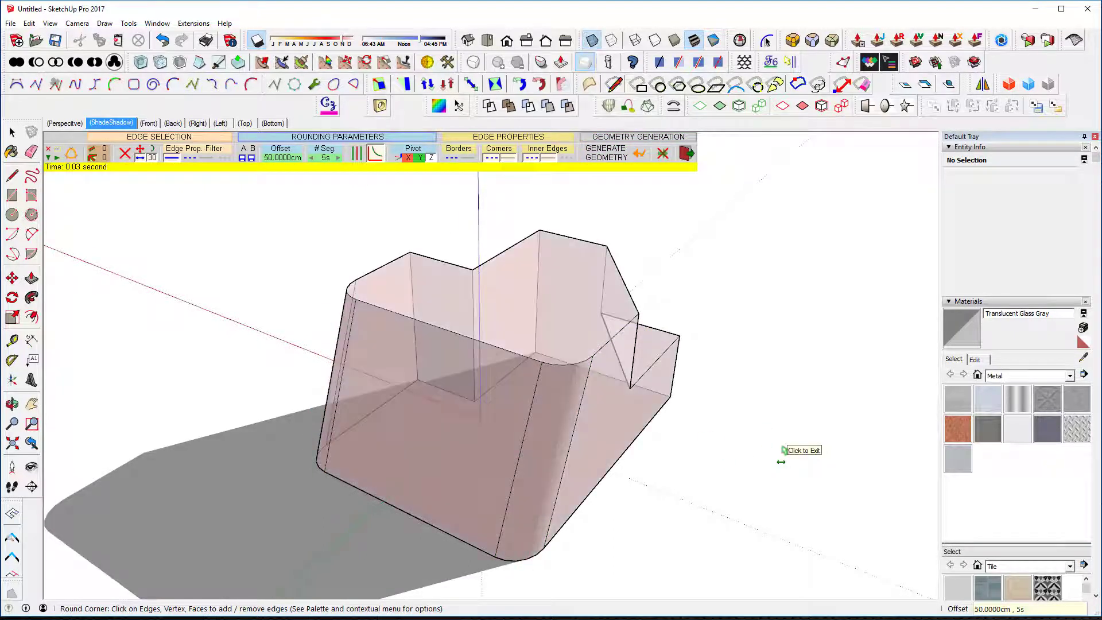
key(x)
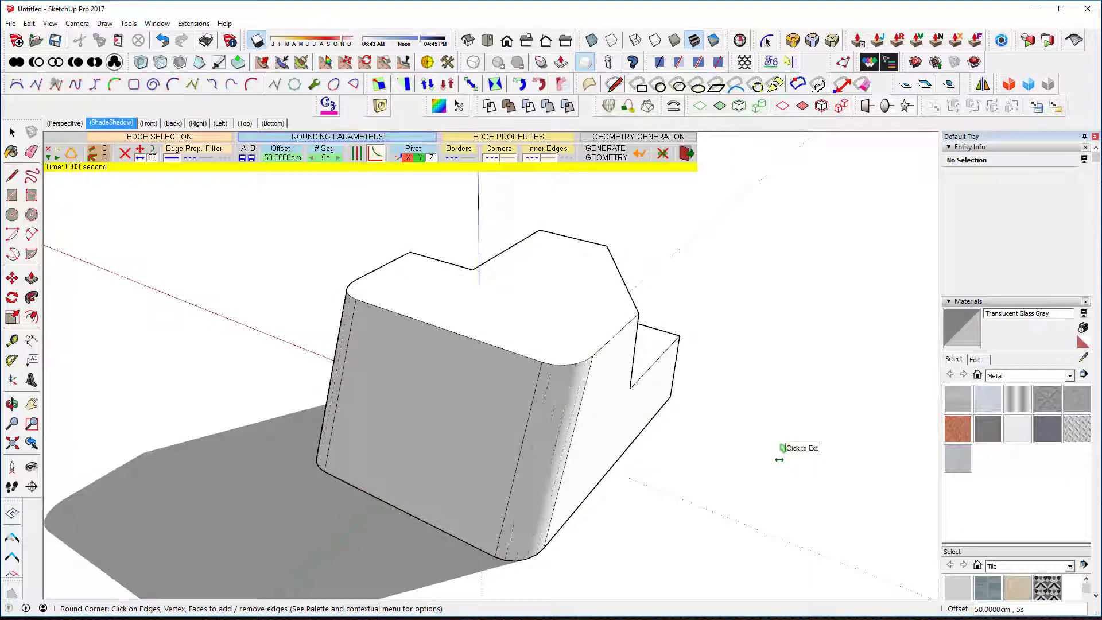
Set the Round Corner offset to 30 cm and select the block's top rim edges and the edges around the lower notch.
click(611, 346)
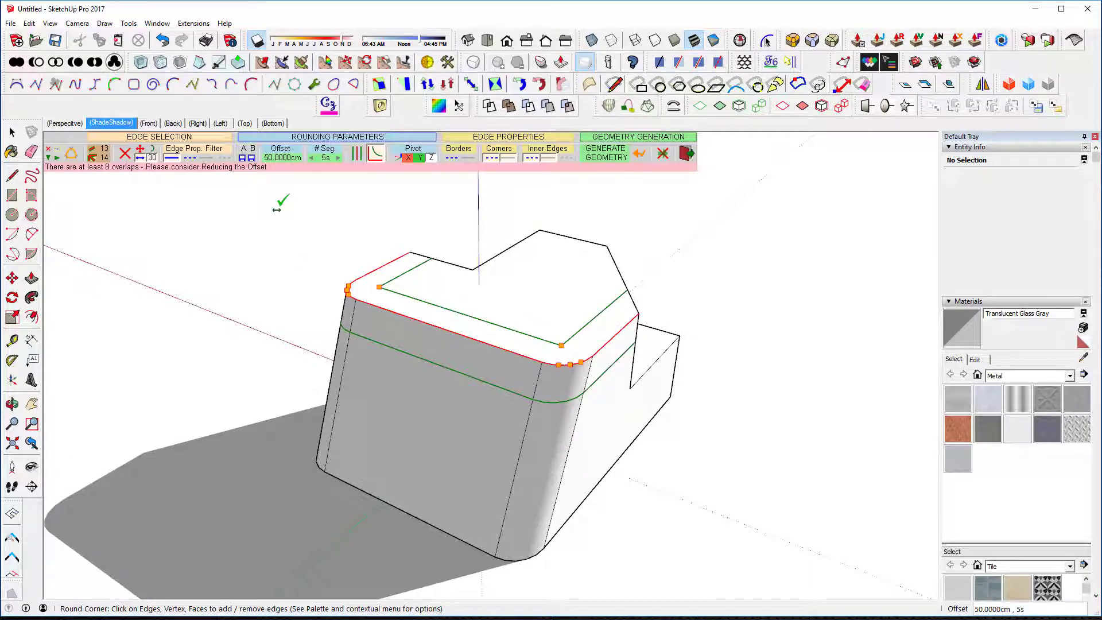
key(Return)
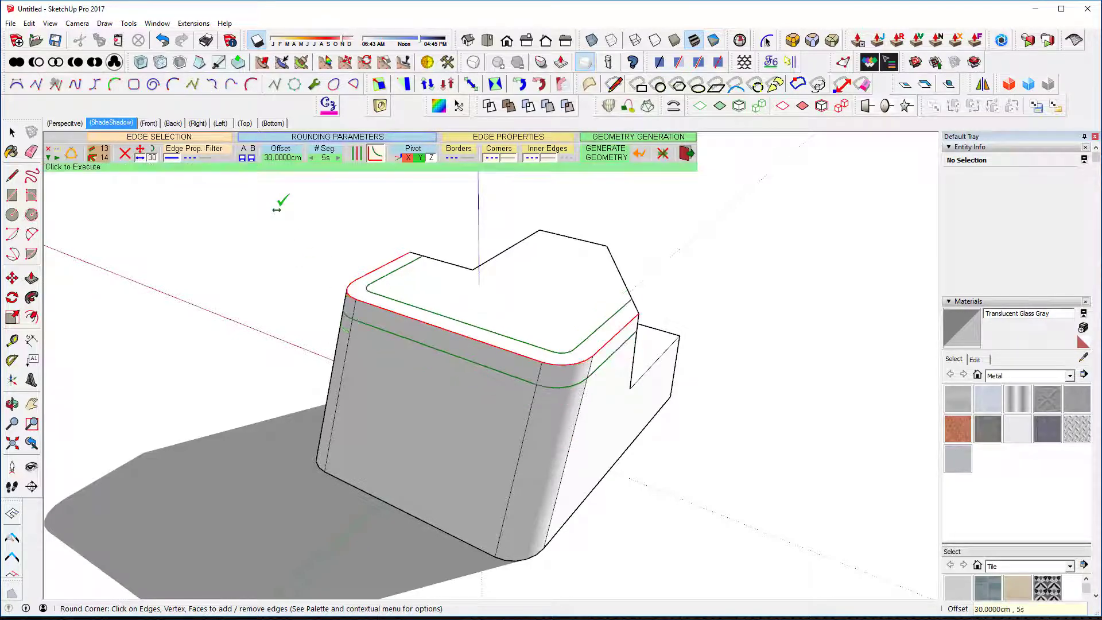
middle_drag(638, 318, 202, 322)
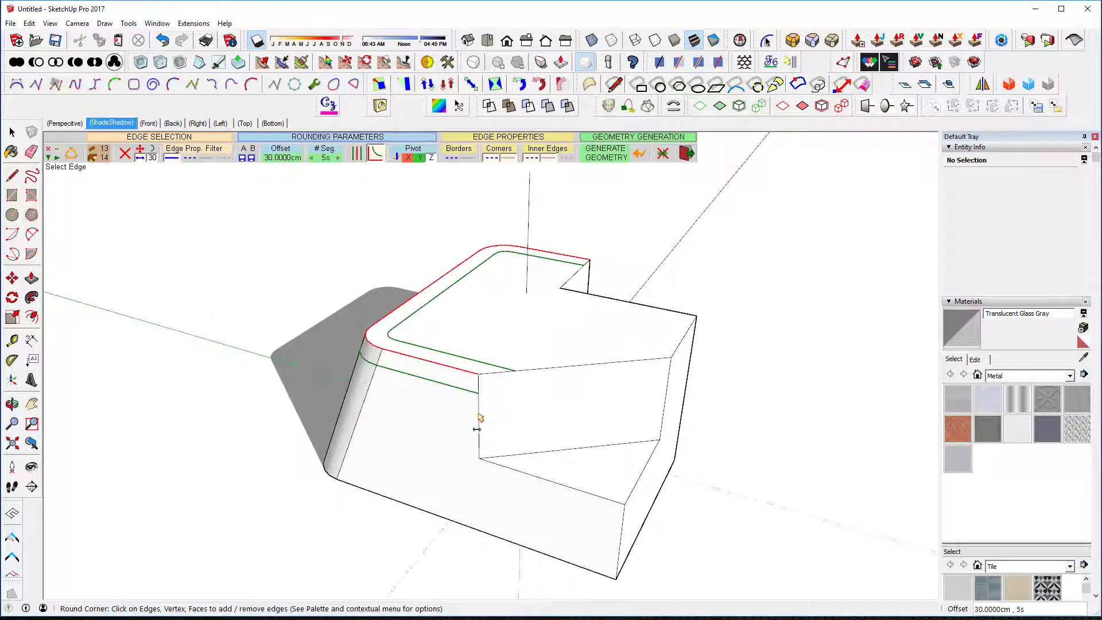
click(546, 438)
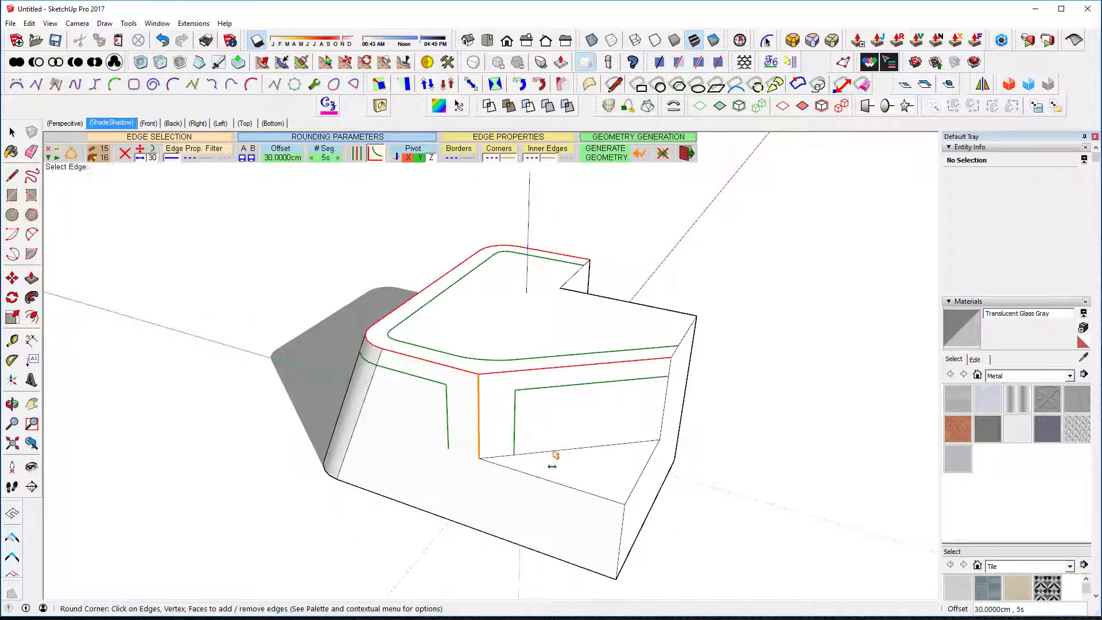
click(555, 484)
click(637, 484)
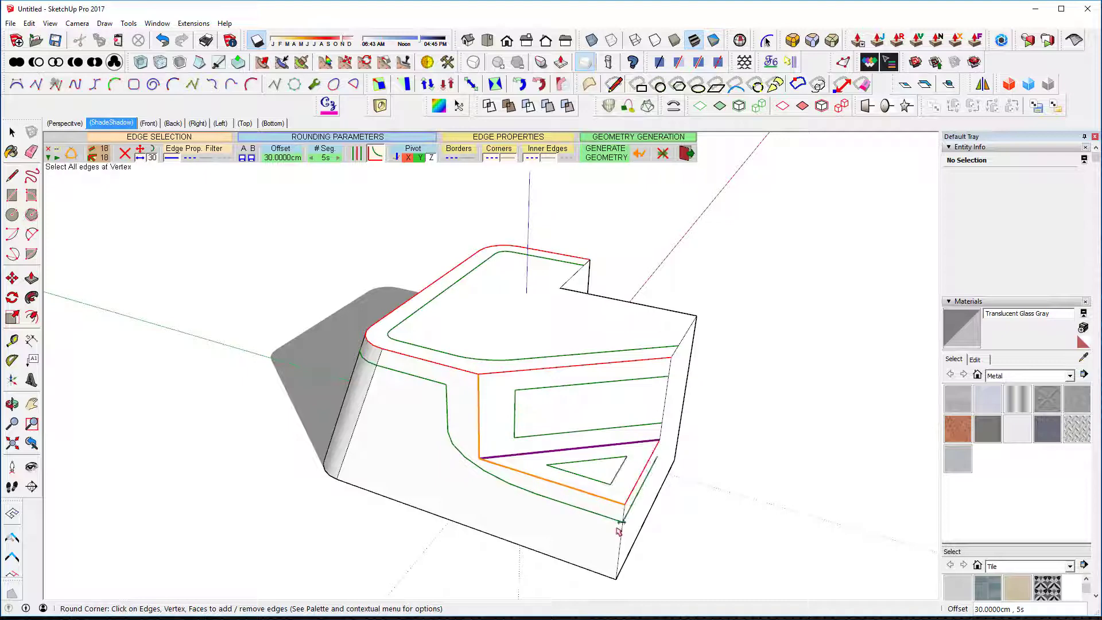
click(621, 535)
Add the top and vertical edges around the inner recess to the selection and generate the 30 cm rounding.
middle_drag(666, 396, 344, 393)
click(520, 380)
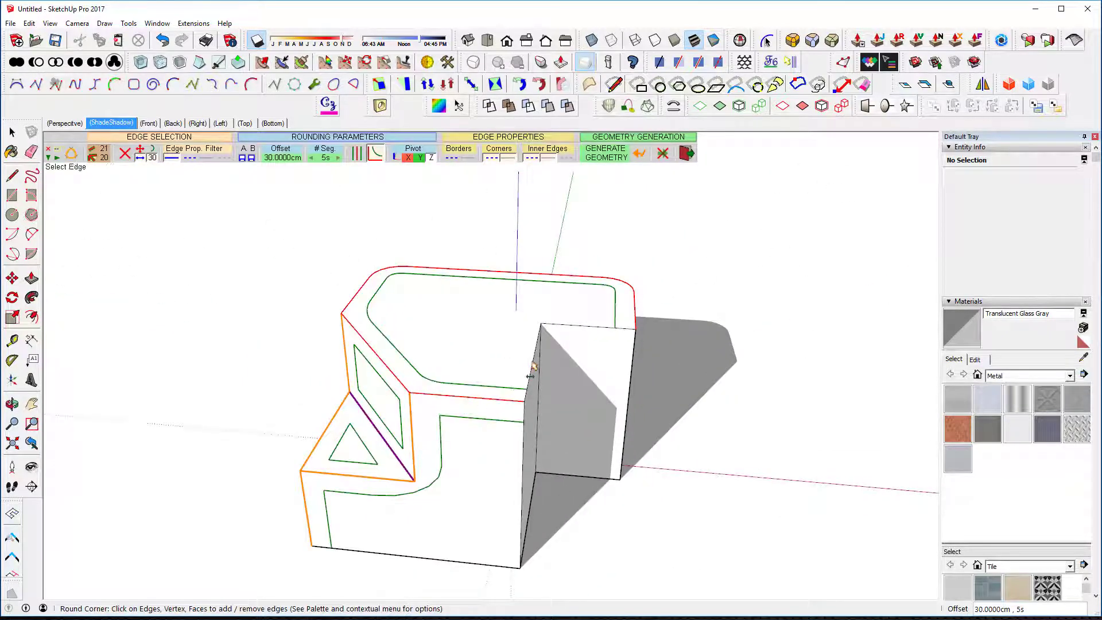
click(530, 364)
click(538, 377)
click(584, 329)
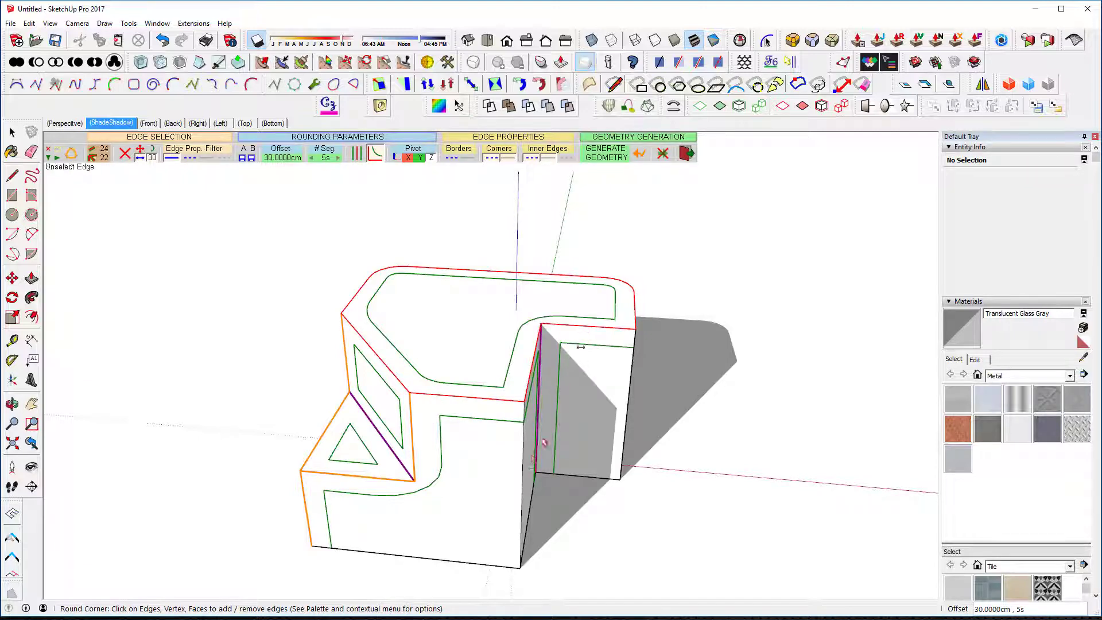
click(524, 465)
mouse_move(491, 456)
middle_down()
mouse_move(442, 472)
mouse_move(618, 433)
mouse_move(566, 461)
mouse_move(733, 460)
mouse_move(758, 507)
mouse_move(723, 459)
mouse_move(369, 489)
mouse_move(632, 495)
mouse_move(595, 431)
mouse_move(561, 423)
mouse_move(602, 455)
mouse_move(711, 438)
middle_up()
click(724, 505)
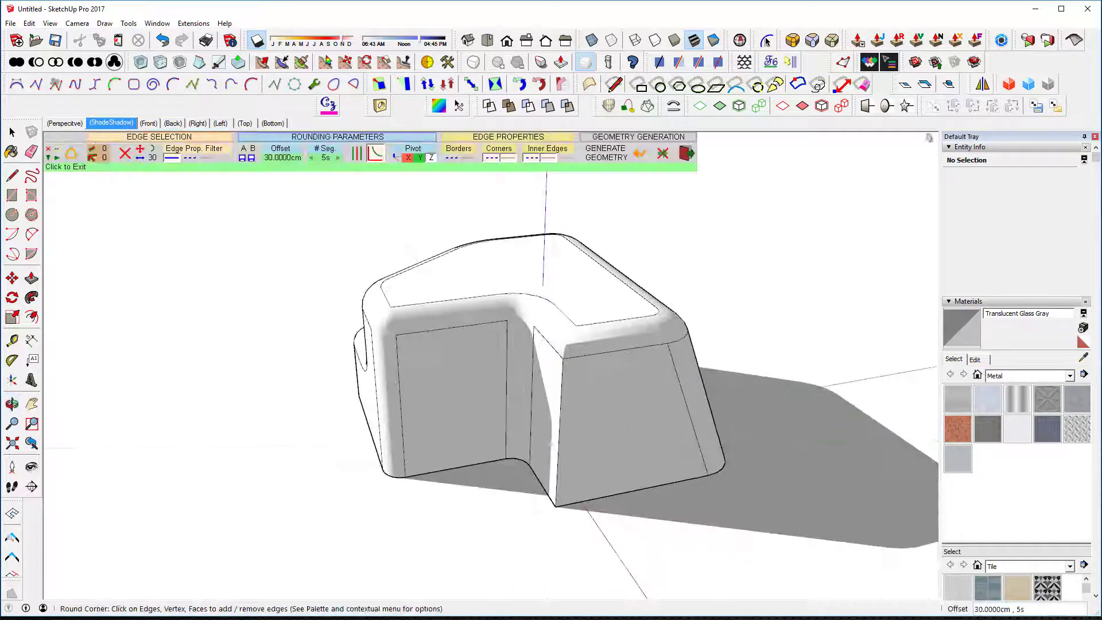
Run the live render preview and examine the rounded block's edges from several sides.
click(1001, 42)
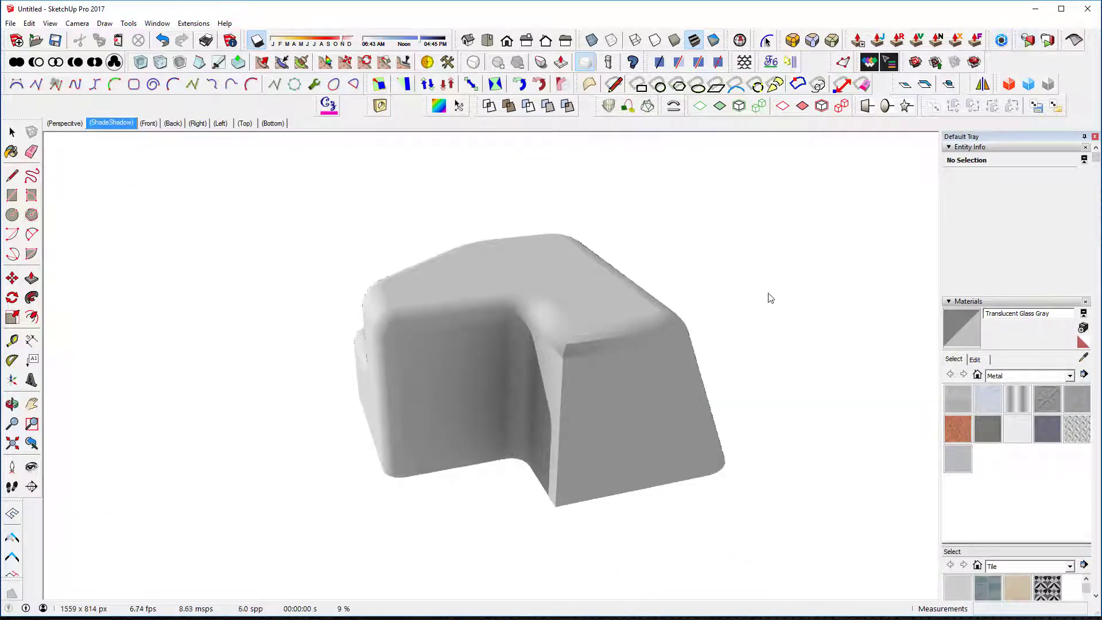
middle_drag(746, 307, 732, 424)
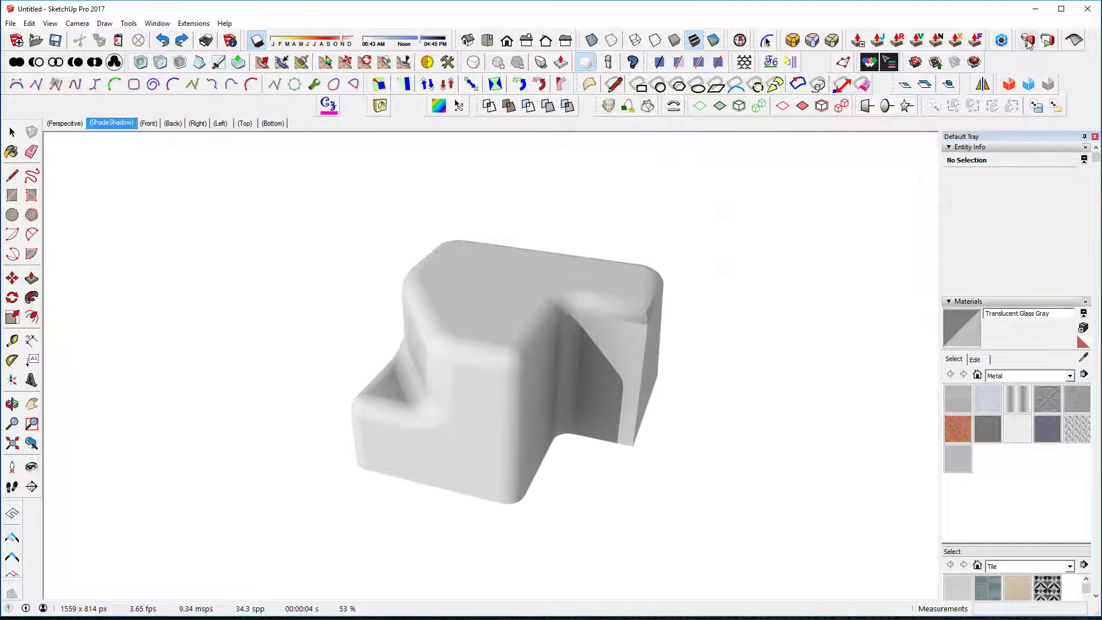
click(1001, 40)
Undo the 30 cm rounding and repeat it with the missed outer vertical edge beside the recess included.
click(645, 359)
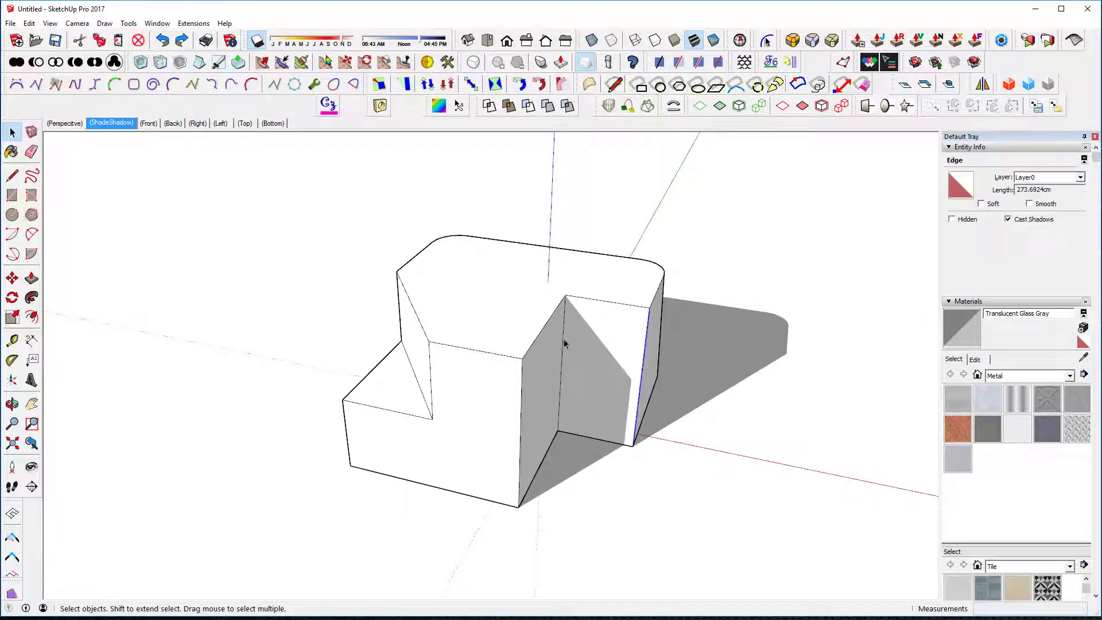
key(ctrl+y)
click(645, 356)
key(r)
key(ctrl+z)
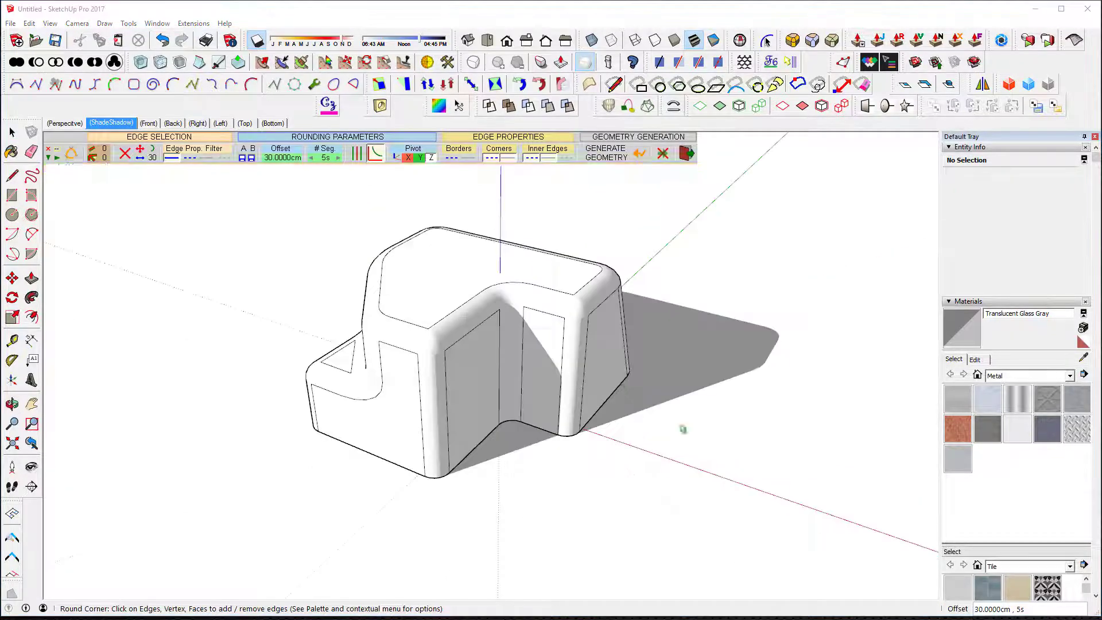
Examine the fully rounded block in the model view and the live render preview, including the corner beside the recess.
middle_drag(682, 428, 741, 397)
drag(740, 396, 613, 416)
click(974, 41)
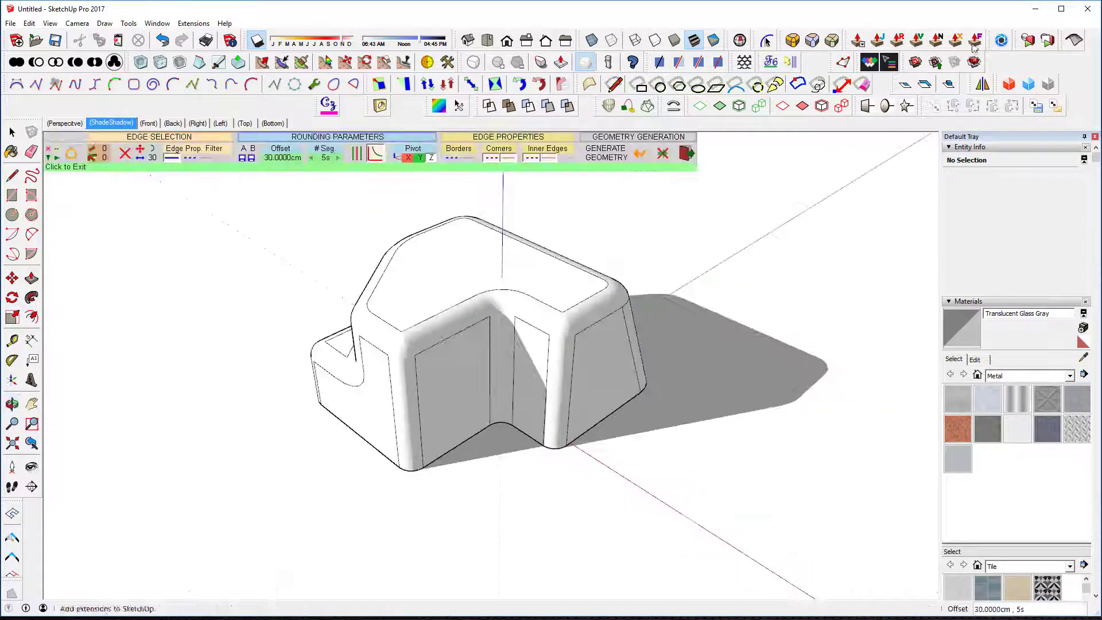
click(1028, 43)
mouse_move(703, 382)
middle_down()
mouse_move(814, 371)
mouse_move(678, 390)
middle_up()
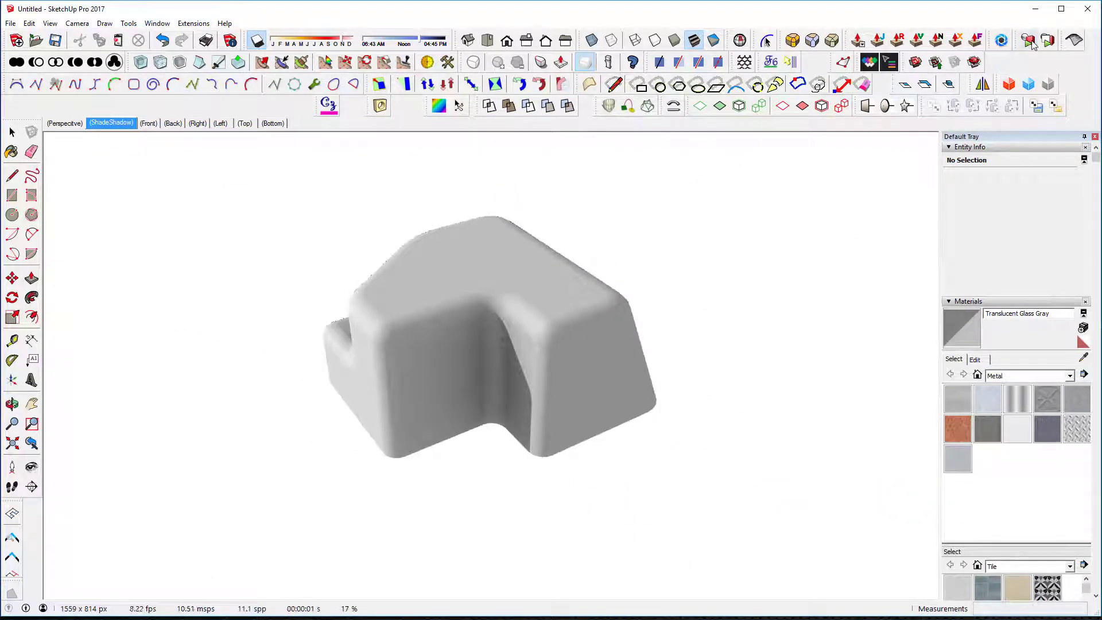
key(space)
middle_drag(760, 323, 552, 381)
Switch to the Perspective scene and delete the smooth rounded surfaces along the top rim, the notch and the slanted vertical corners.
click(69, 124)
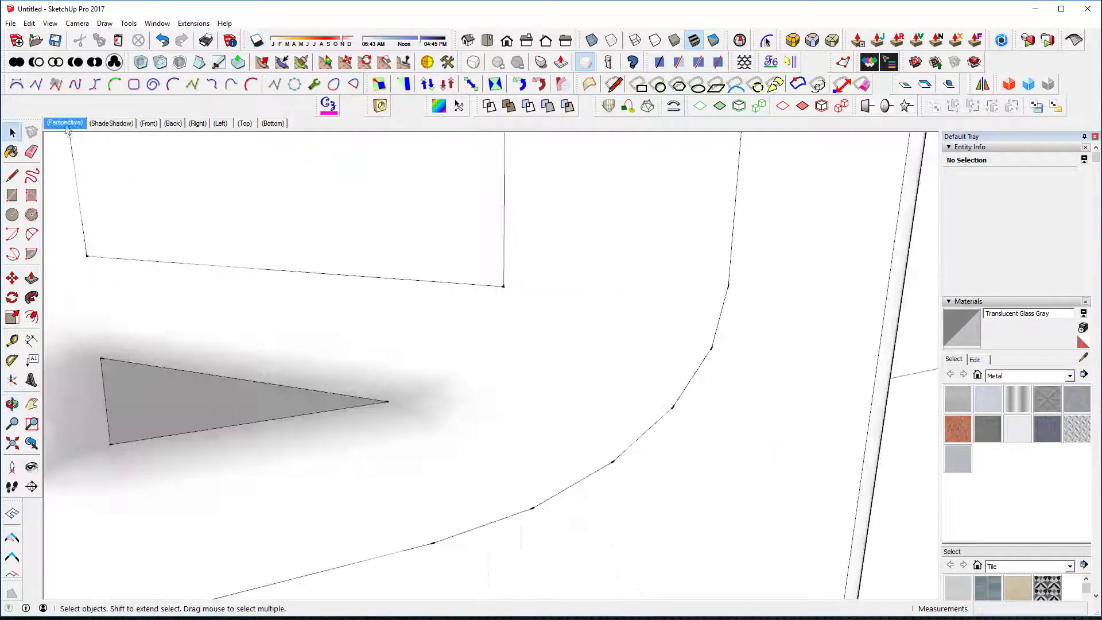
scroll(457, 369, down, 6)
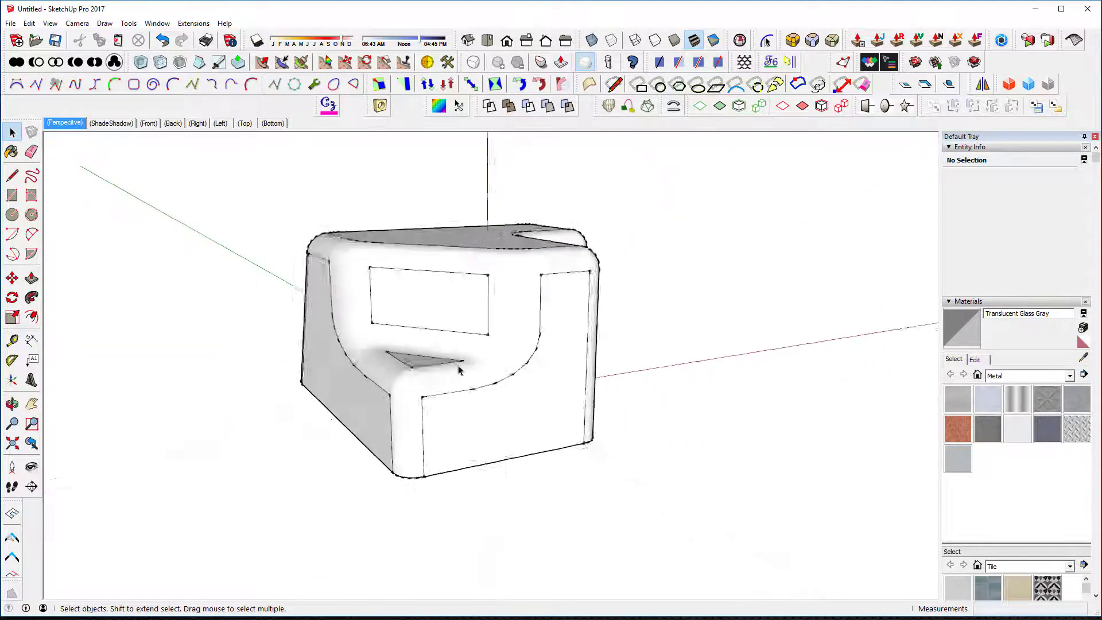
middle_drag(458, 369, 576, 407)
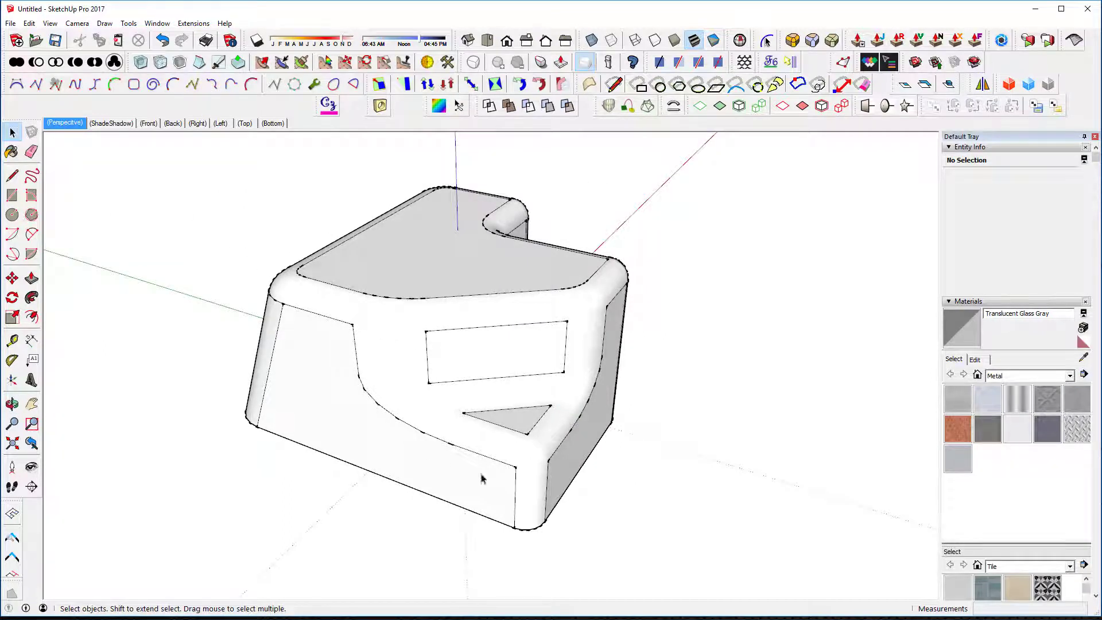
scroll(551, 490, up, 1)
middle_drag(541, 476, 634, 422)
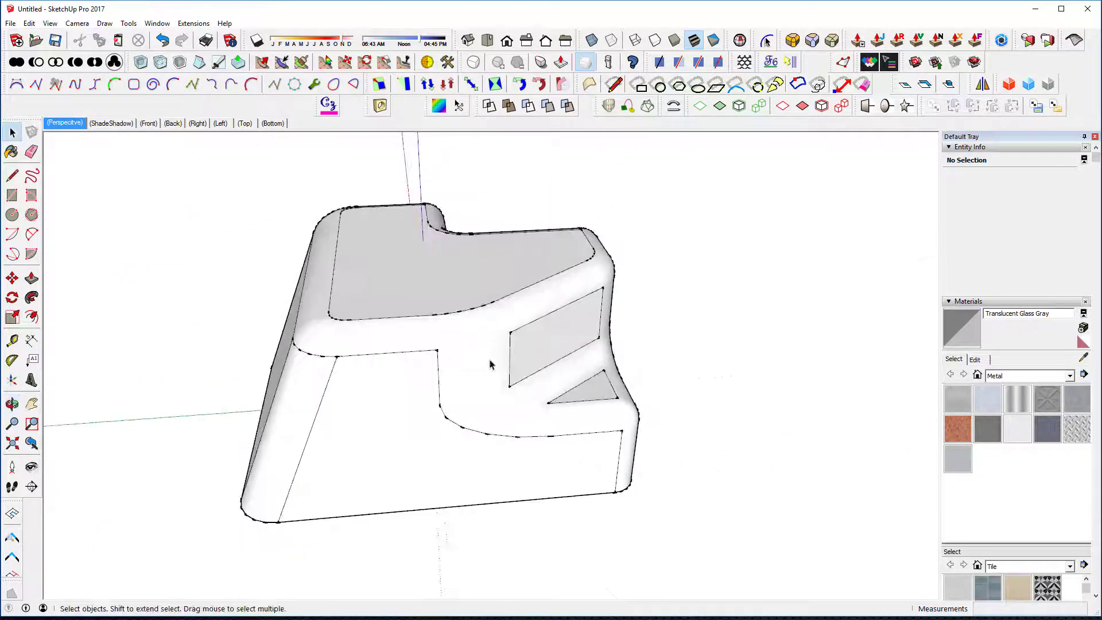
middle_drag(489, 364, 647, 422)
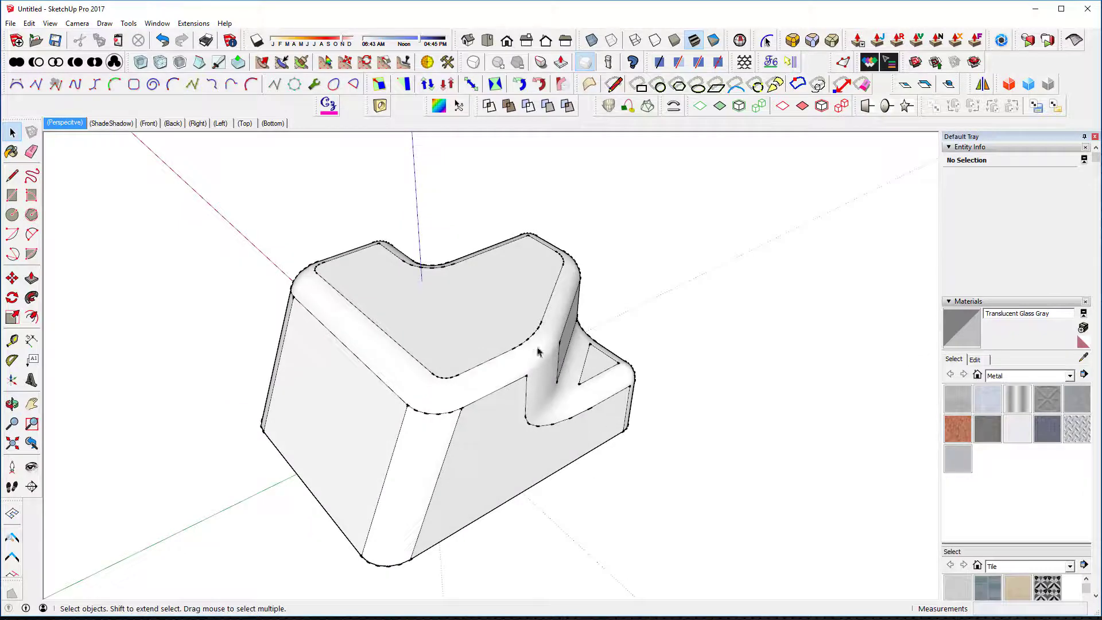
click(537, 367)
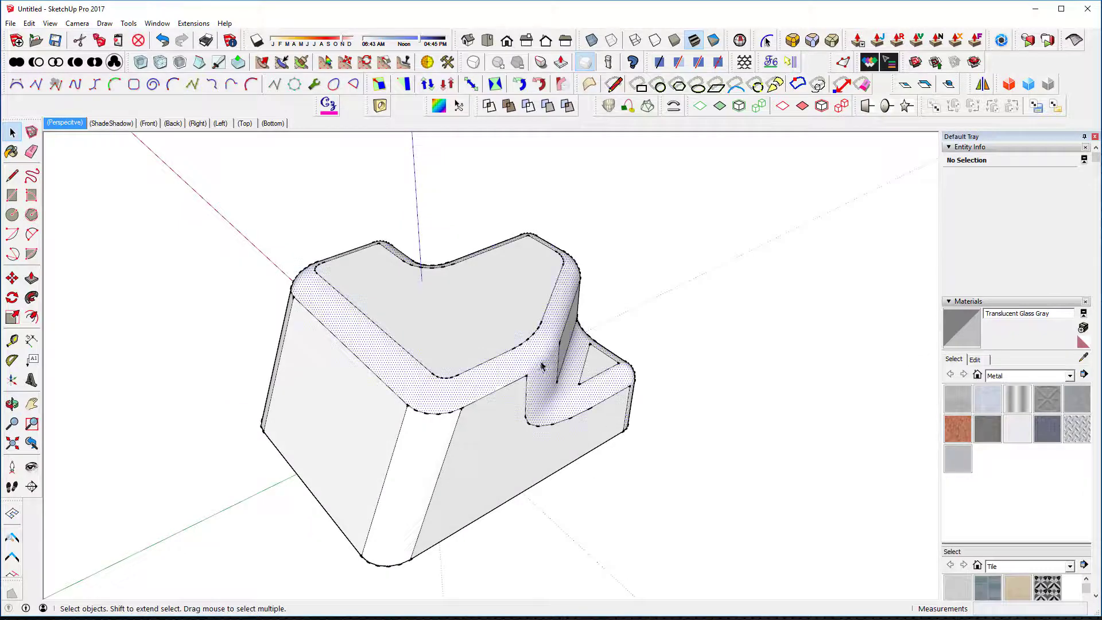
click(418, 443)
key(Delete)
Erase the middle segments of the lower arc at the opened front corner.
middle_drag(547, 453, 241, 413)
middle_drag(482, 423, 677, 465)
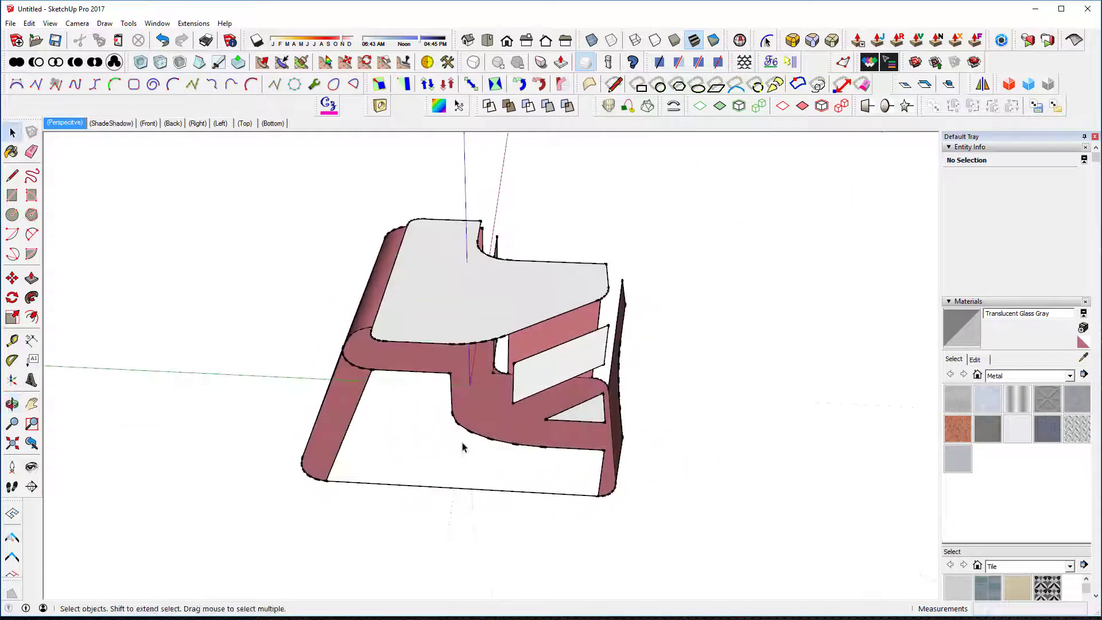
middle_drag(462, 448, 471, 420)
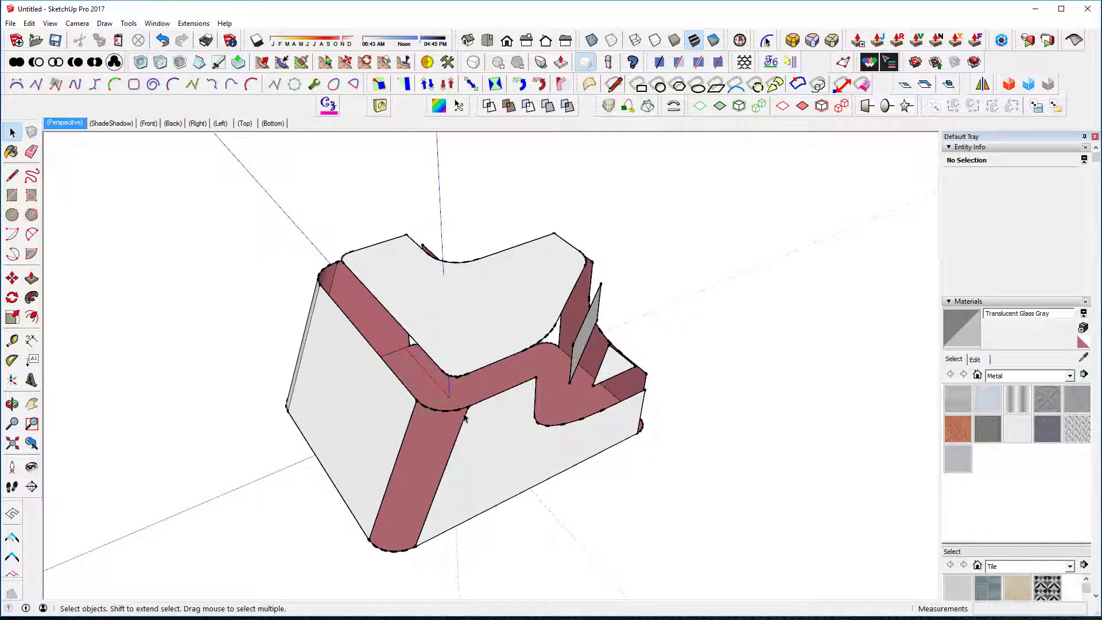
key(e)
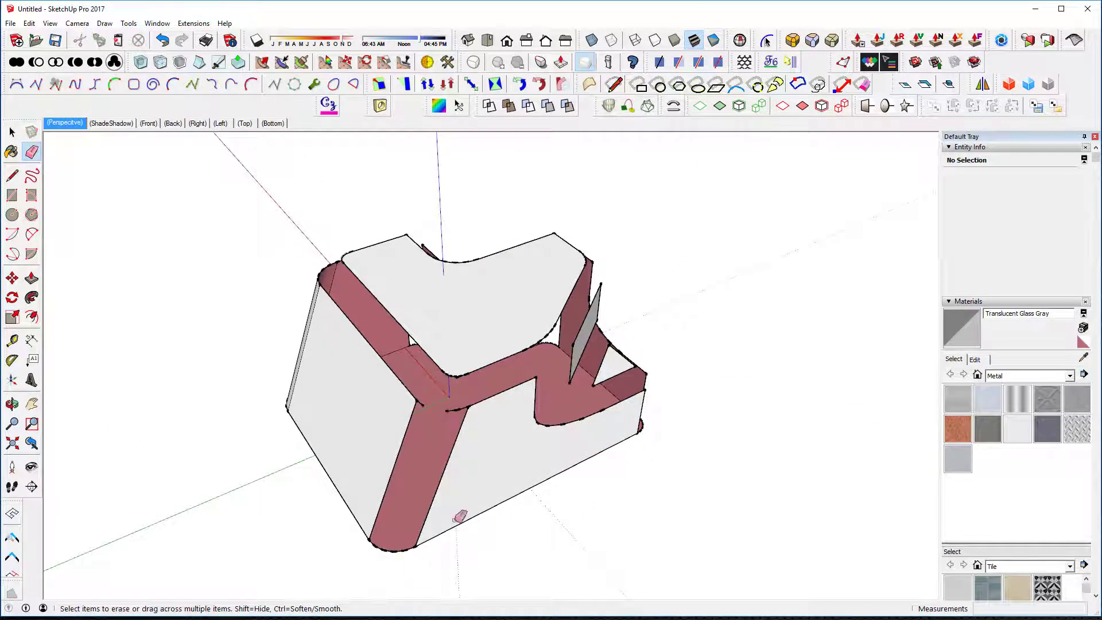
Extend the top face's straight edges with lines to a sharp front corner and erase part of the rounded arc there.
mouse_move(445, 268)
middle_down()
mouse_move(469, 307)
mouse_move(189, 299)
mouse_move(85, 280)
mouse_move(388, 248)
mouse_move(58, 262)
mouse_move(505, 333)
mouse_move(267, 412)
mouse_move(501, 421)
middle_up()
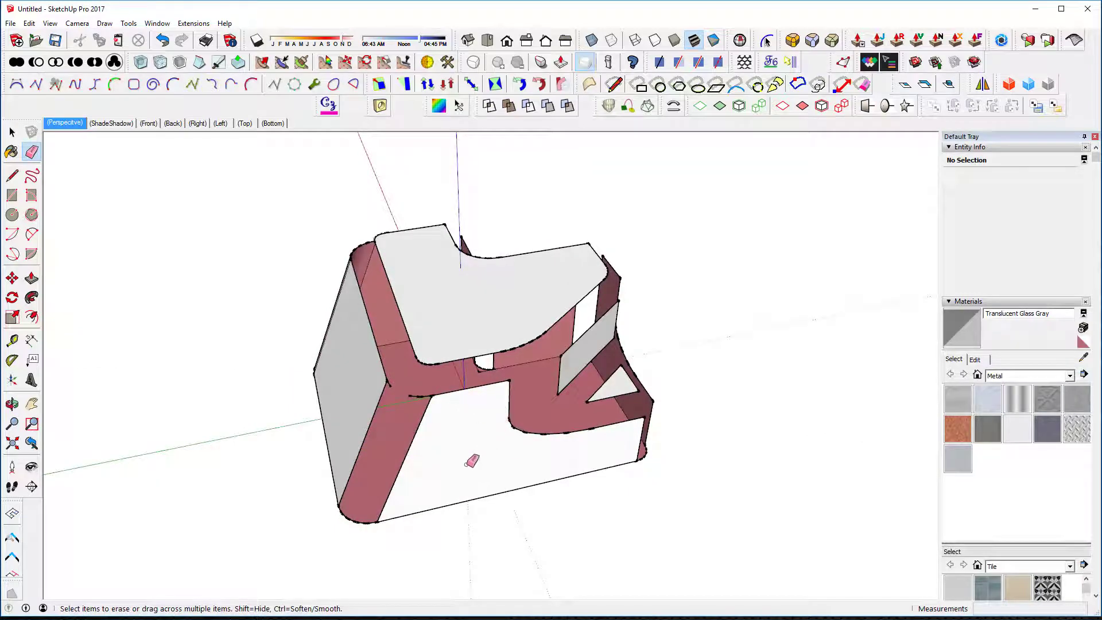
mouse_move(472, 461)
middle_down()
mouse_move(442, 524)
mouse_move(529, 544)
middle_up()
scroll(454, 423, up, 6)
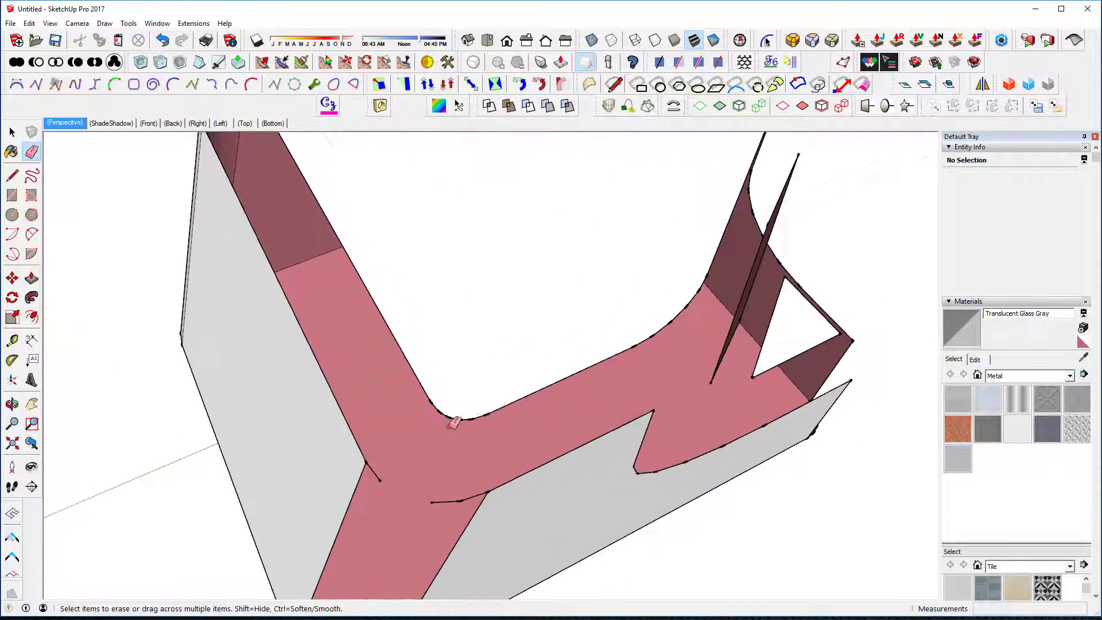
key(l)
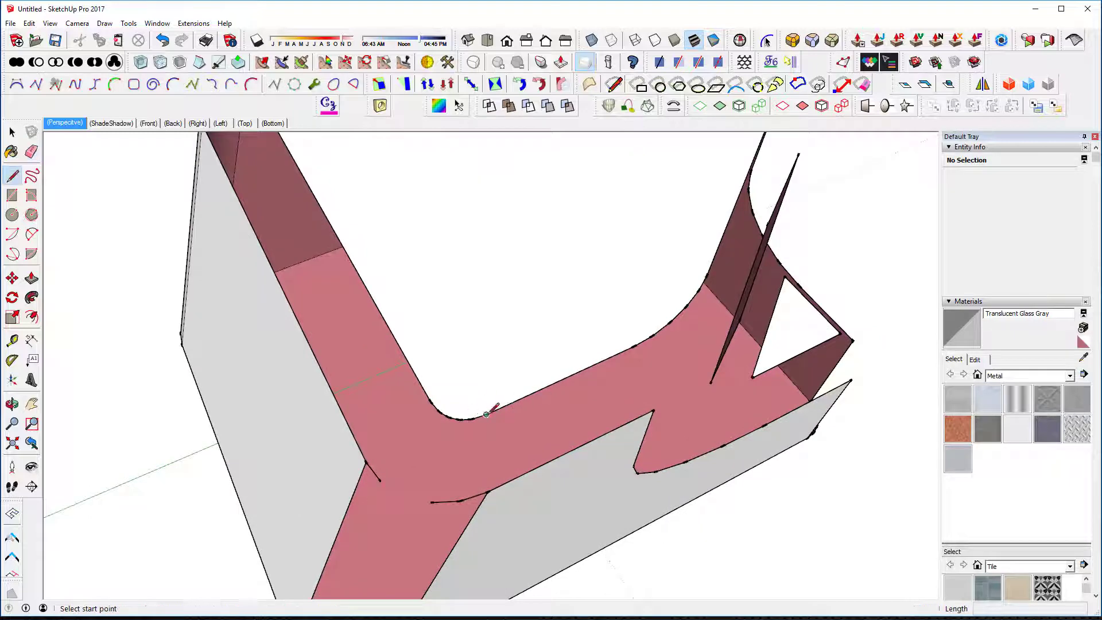
click(486, 414)
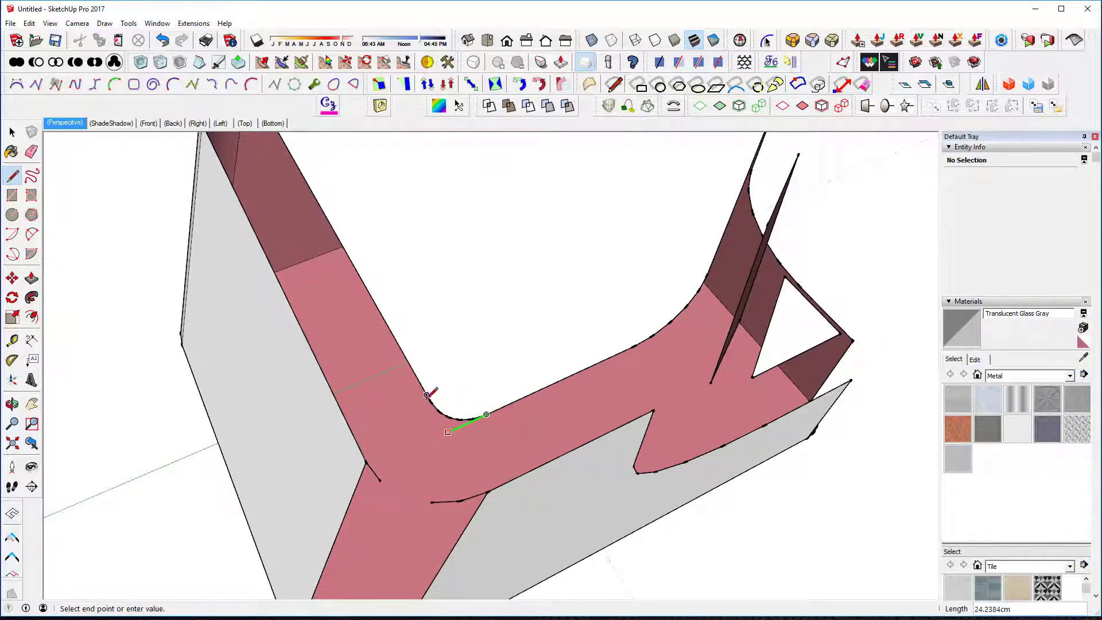
click(432, 402)
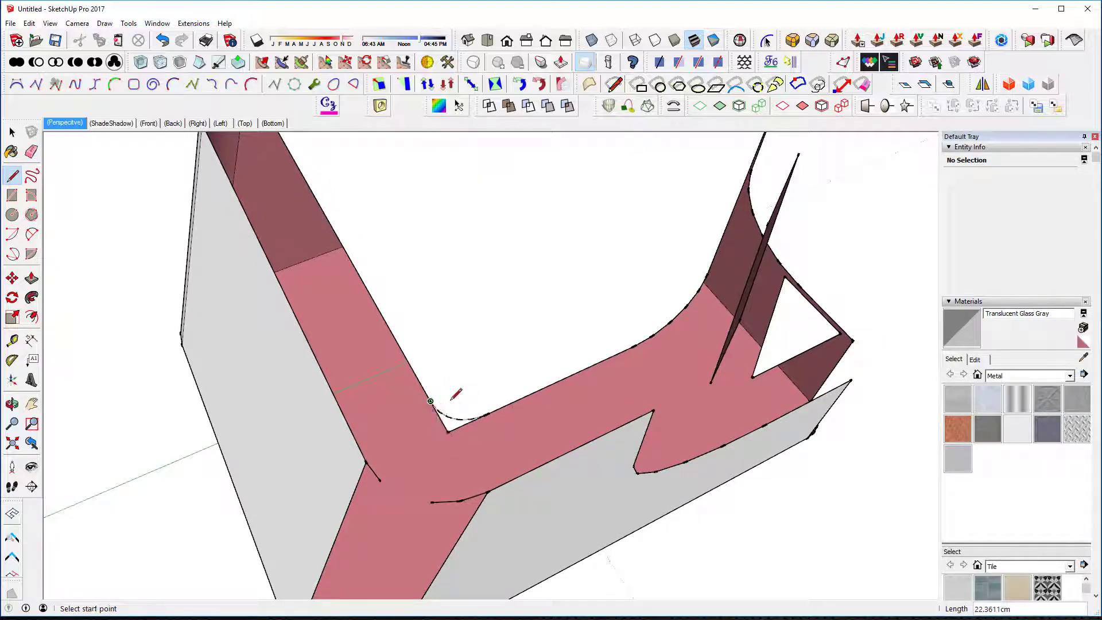
key(e)
scroll(471, 376, down, 2)
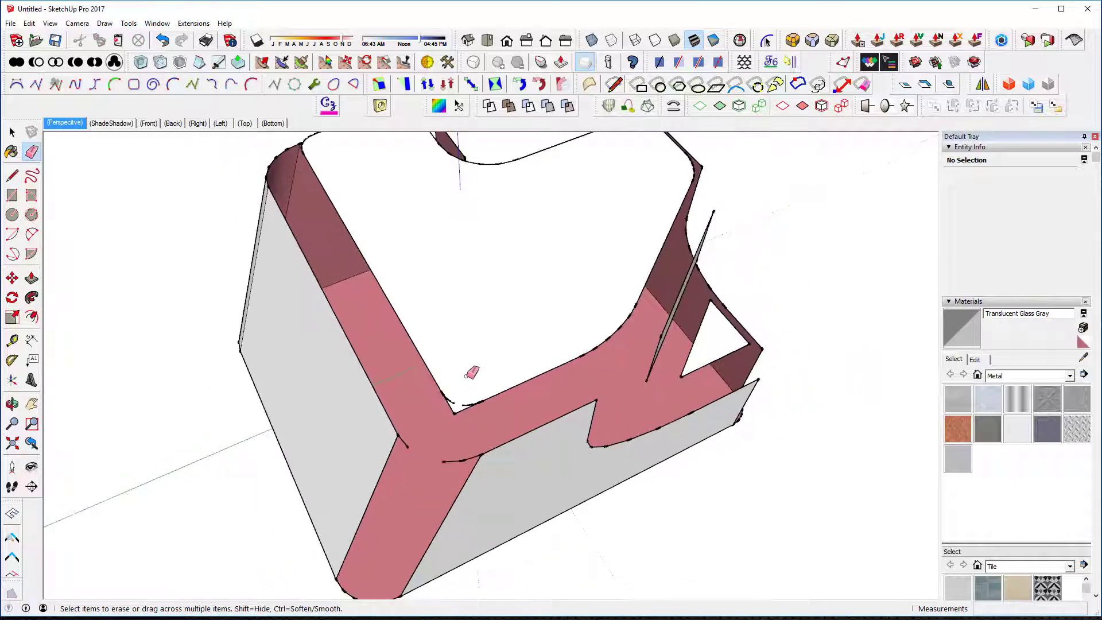
Extend the straight edges to a sharp corner at the top face's wide-angled corner above the recess and erase the overshooting line end.
mouse_move(609, 461)
middle_down()
mouse_move(408, 450)
mouse_move(321, 426)
mouse_move(573, 536)
mouse_move(568, 438)
middle_up()
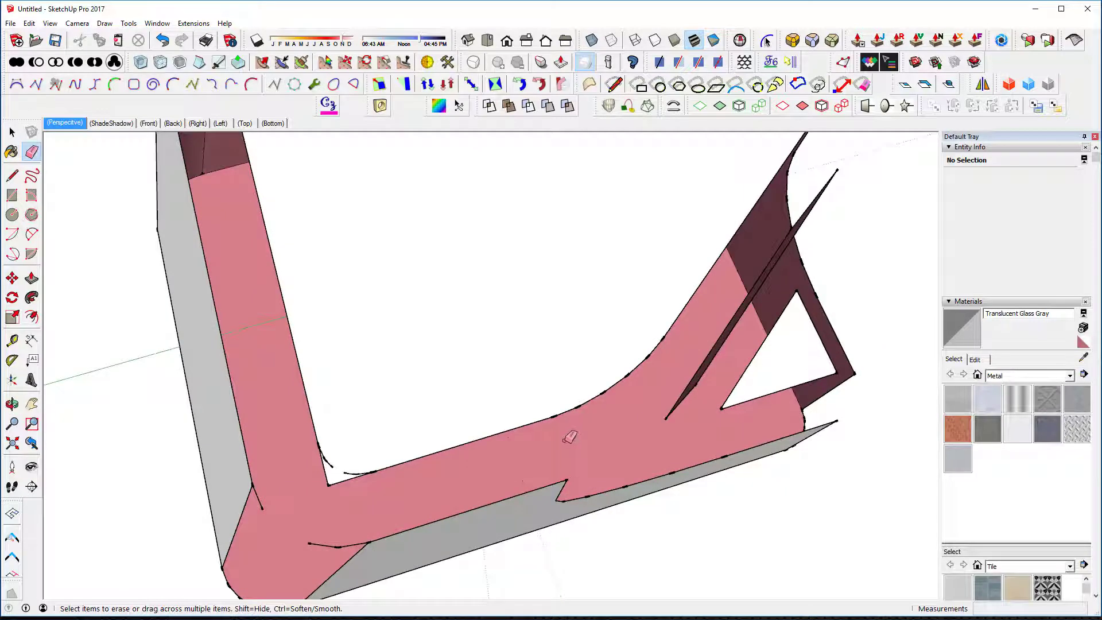
key(l)
click(554, 415)
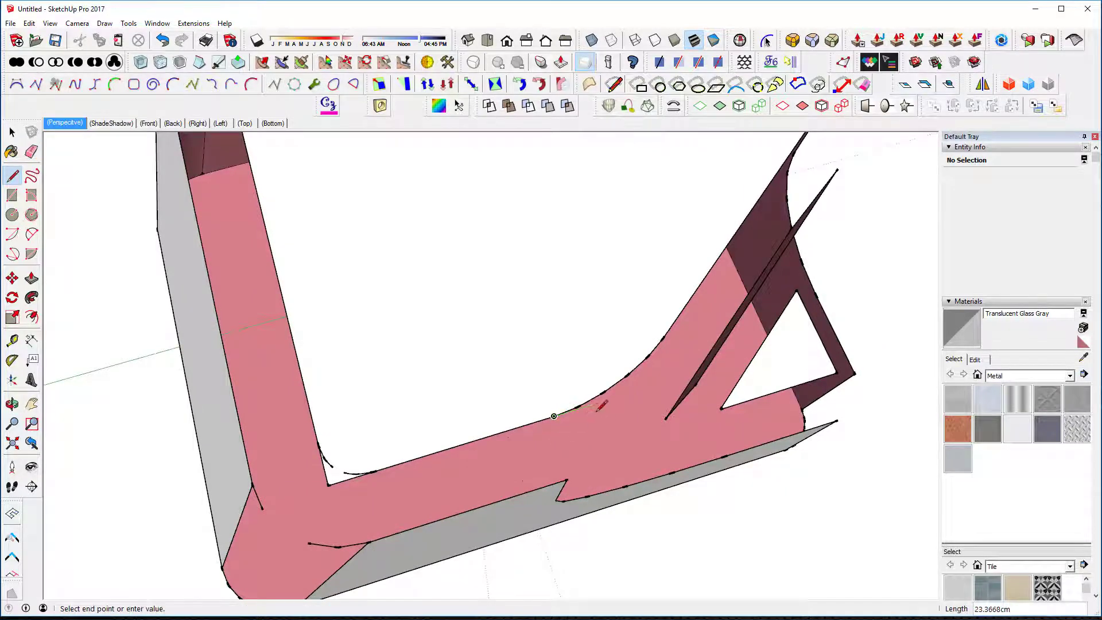
click(664, 338)
click(663, 338)
middle_drag(601, 433, 408, 362)
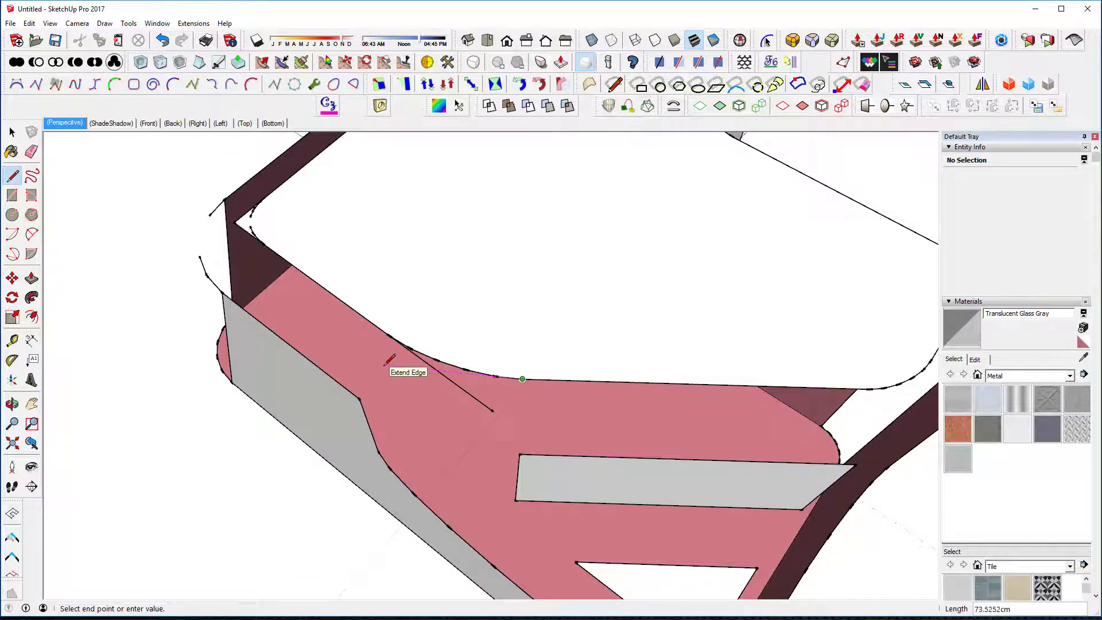
click(437, 369)
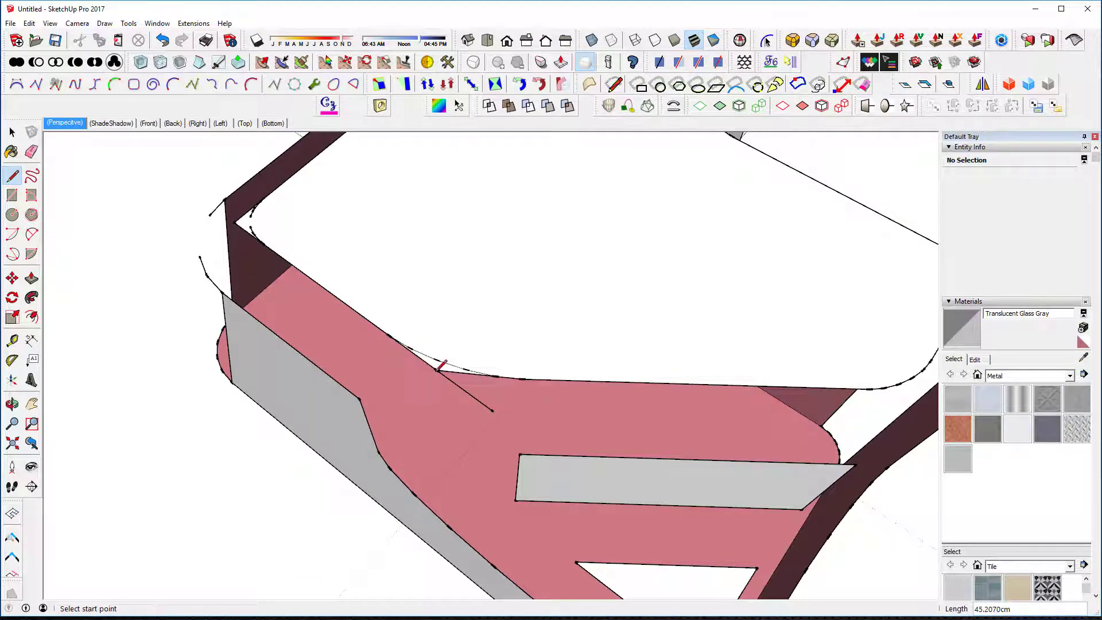
key(e)
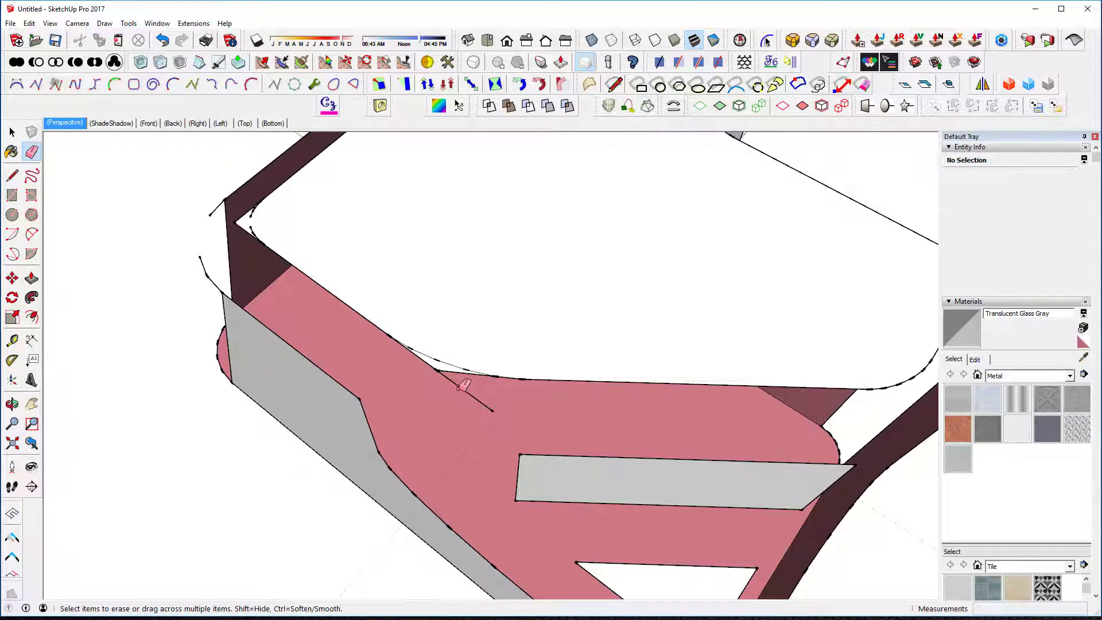
click(463, 386)
Draw lines extending both straight edges to a sharp point at the top face's next rounded corner.
mouse_move(458, 362)
middle_down()
mouse_move(545, 351)
mouse_move(492, 337)
mouse_move(526, 291)
mouse_move(610, 312)
mouse_move(643, 361)
mouse_move(674, 349)
mouse_move(644, 323)
mouse_move(556, 349)
middle_up()
scroll(676, 348, up, 2)
scroll(558, 349, up, 2)
key(l)
click(557, 426)
click(782, 428)
key(Escape)
click(630, 391)
click(604, 425)
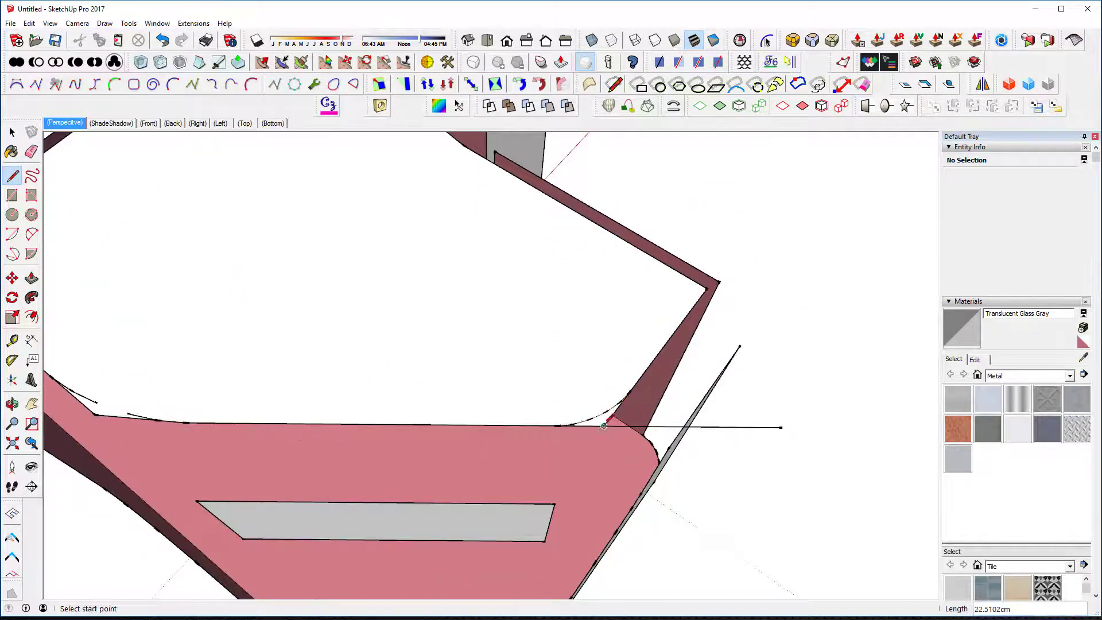
key(e)
Extend the straight edges with lines at the next rounded corners on the notched side, including the base corner beside the notch.
middle_drag(604, 426, 742, 256)
key(l)
click(433, 396)
click(566, 425)
key(e)
key(l)
click(618, 503)
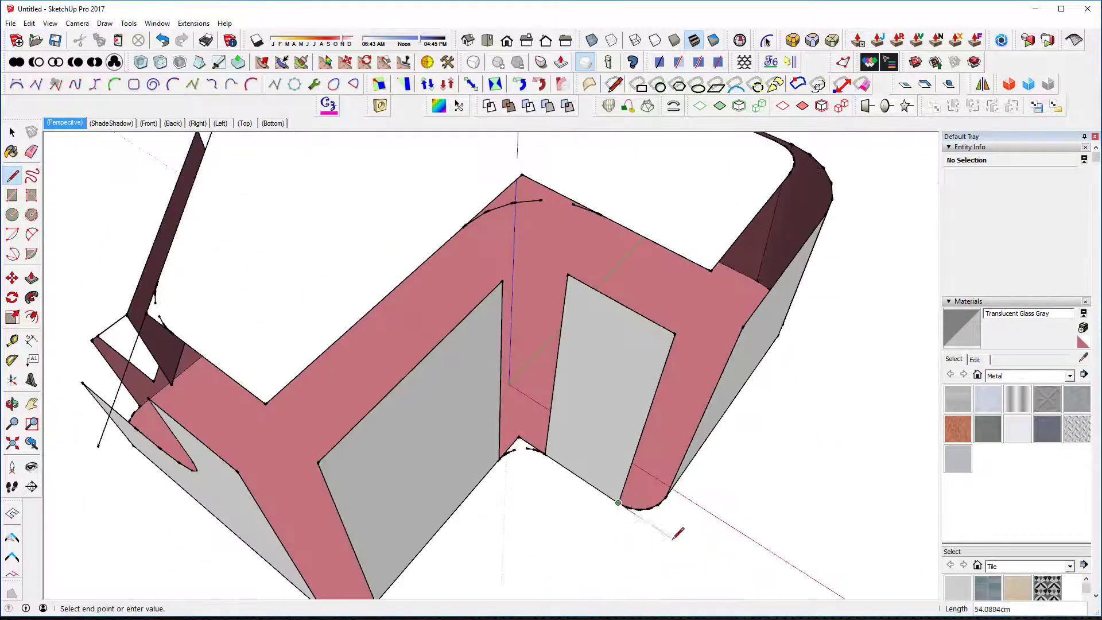
click(652, 525)
key(e)
key(l)
mouse_move(664, 502)
middle_down()
mouse_move(550, 519)
mouse_move(679, 531)
middle_up()
Delete the leftover smooth rounded surface along the outer slanted corner.
key(space)
click(738, 514)
key(super+s)
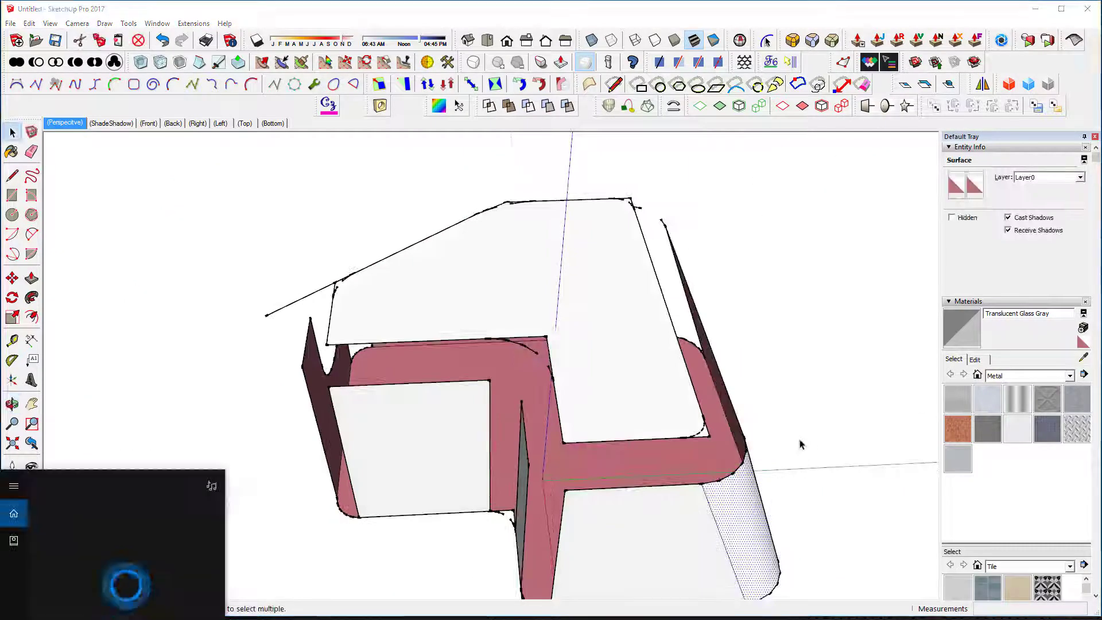
key(Delete)
Square the remaining rounded corners of the base with straight lines and erase the leftover edge pieces there.
mouse_move(801, 445)
middle_down()
mouse_move(630, 516)
mouse_move(703, 536)
mouse_move(601, 525)
mouse_move(536, 503)
mouse_move(587, 465)
mouse_move(583, 433)
mouse_move(482, 436)
middle_up()
key(l)
scroll(652, 519, down, 2)
scroll(651, 519, up, 2)
key(e)
key(l)
click(600, 523)
click(476, 435)
click(556, 434)
key(e)
drag(548, 413, 531, 424)
key(l)
mouse_move(539, 422)
middle_down()
mouse_move(596, 488)
mouse_move(376, 563)
mouse_move(416, 546)
mouse_move(418, 524)
mouse_move(244, 501)
mouse_move(361, 477)
mouse_move(512, 477)
mouse_move(438, 495)
middle_up()
key(e)
scroll(419, 546, down, 5)
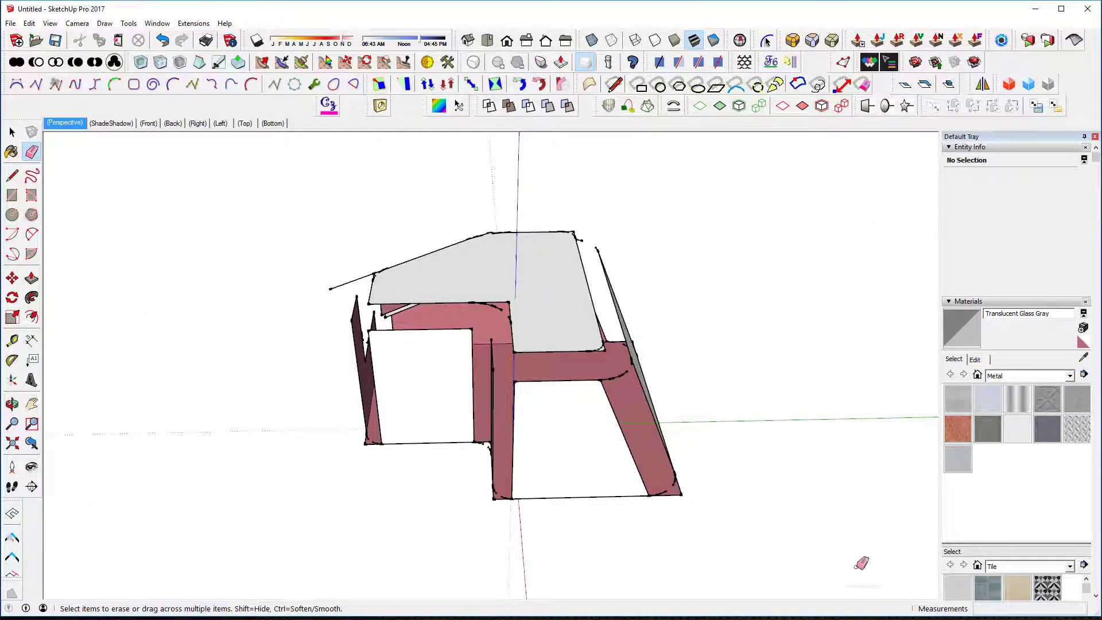
Select the whole model and clean up its stray edges with FixIt 101.
middle_drag(724, 470, 807, 460)
mouse_move(596, 441)
middle_down()
mouse_move(792, 435)
mouse_move(614, 448)
mouse_move(629, 502)
mouse_move(839, 487)
middle_up()
mouse_move(566, 453)
middle_down()
mouse_move(588, 457)
mouse_move(598, 482)
mouse_move(621, 430)
middle_up()
key(space)
triple_click(555, 421)
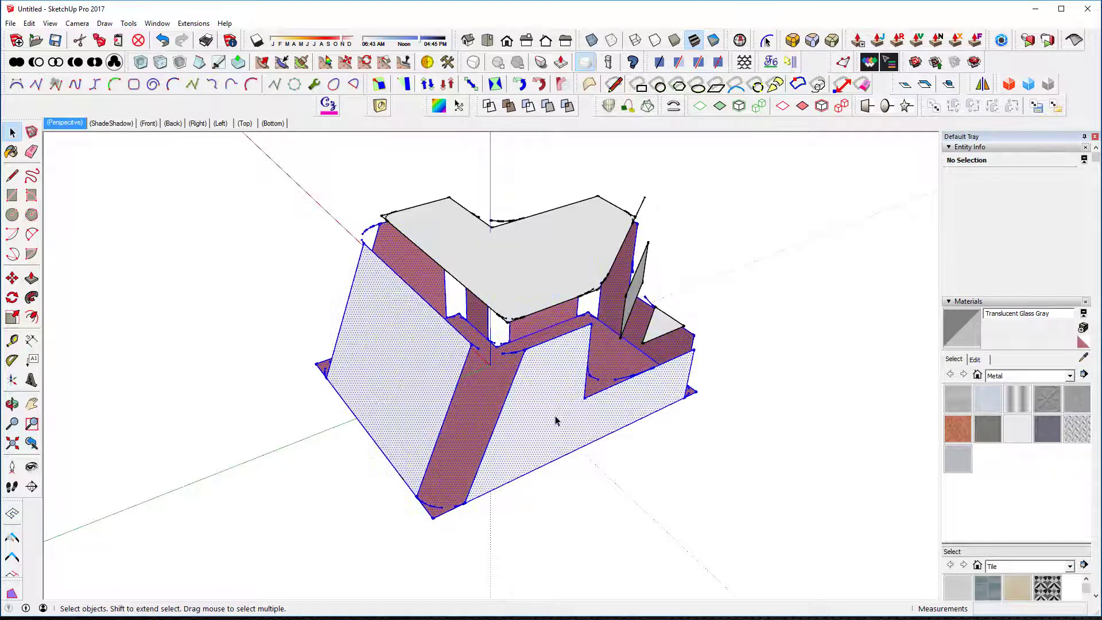
key(ctrl+a)
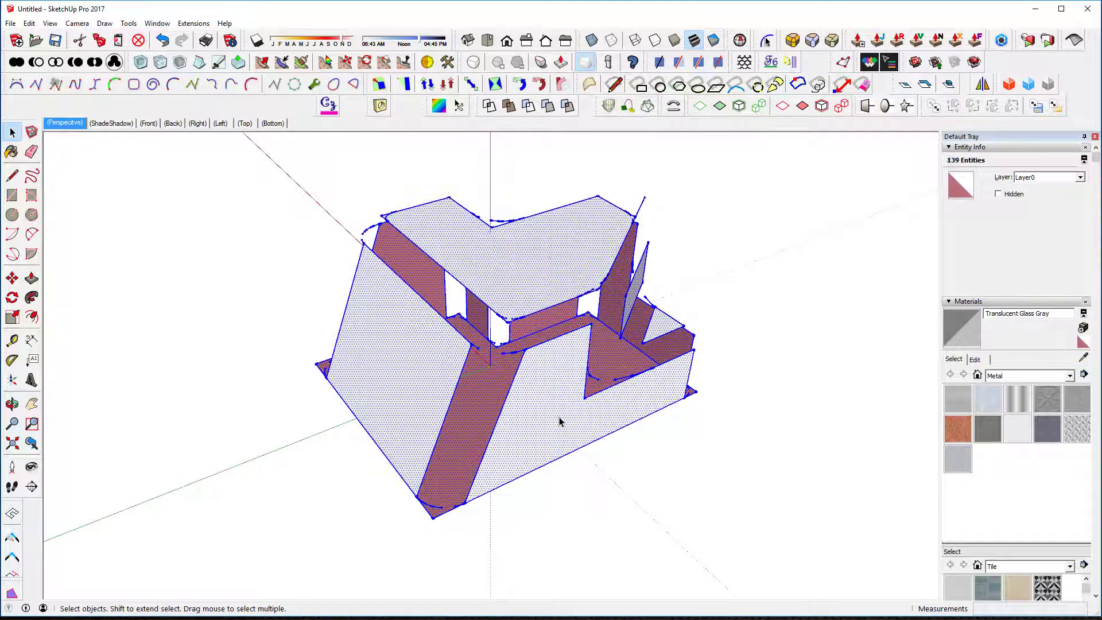
right_click(555, 421)
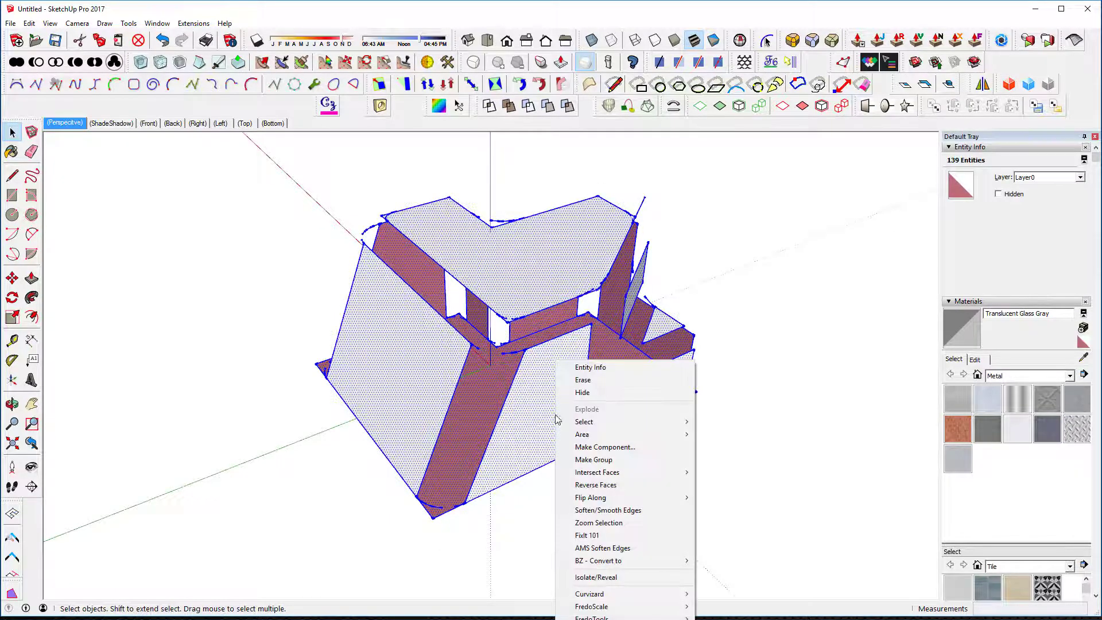
click(600, 535)
click(584, 378)
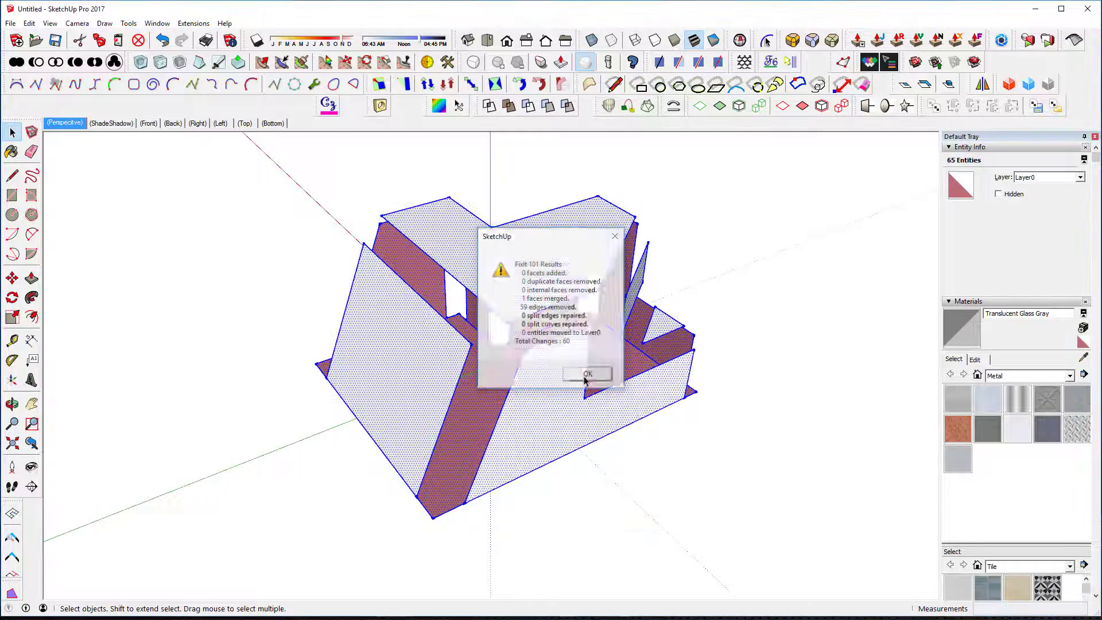
click(685, 487)
mouse_move(693, 474)
middle_down()
mouse_move(386, 450)
mouse_move(696, 497)
mouse_move(613, 467)
mouse_move(689, 462)
middle_up()
Try extending the top face to the slanted side face with Extend_Trim_Faces, and undo it.
click(194, 23)
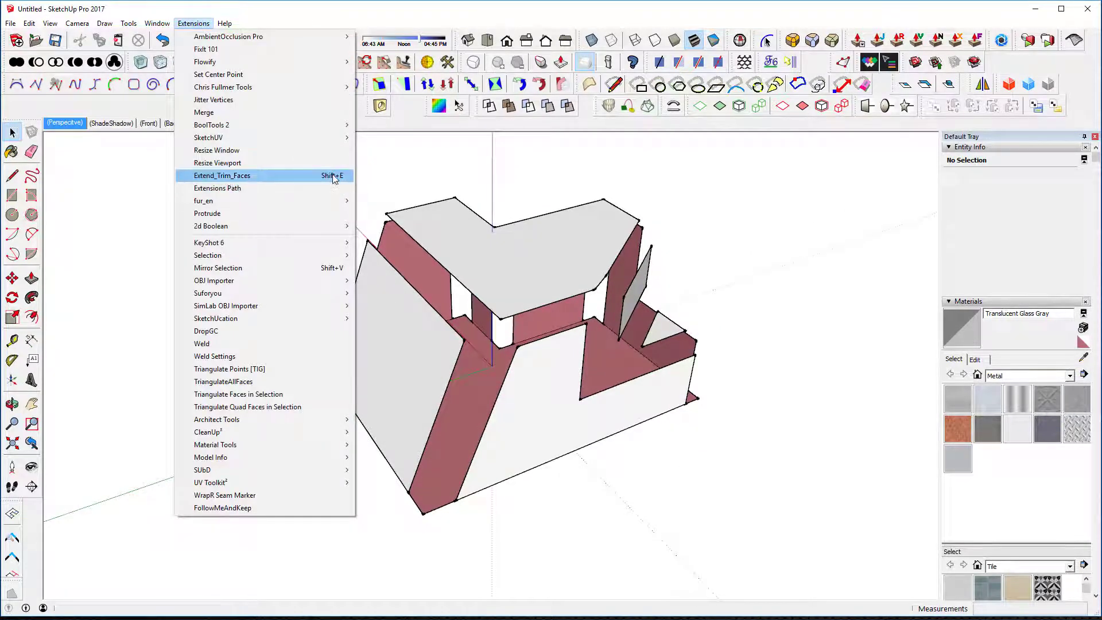
click(229, 178)
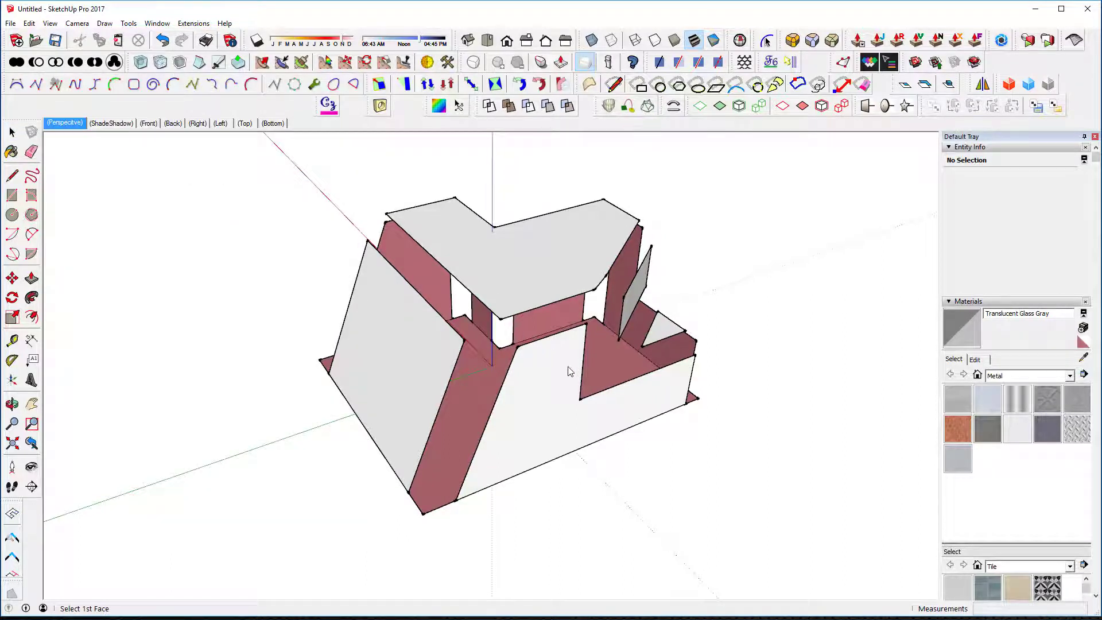
click(442, 265)
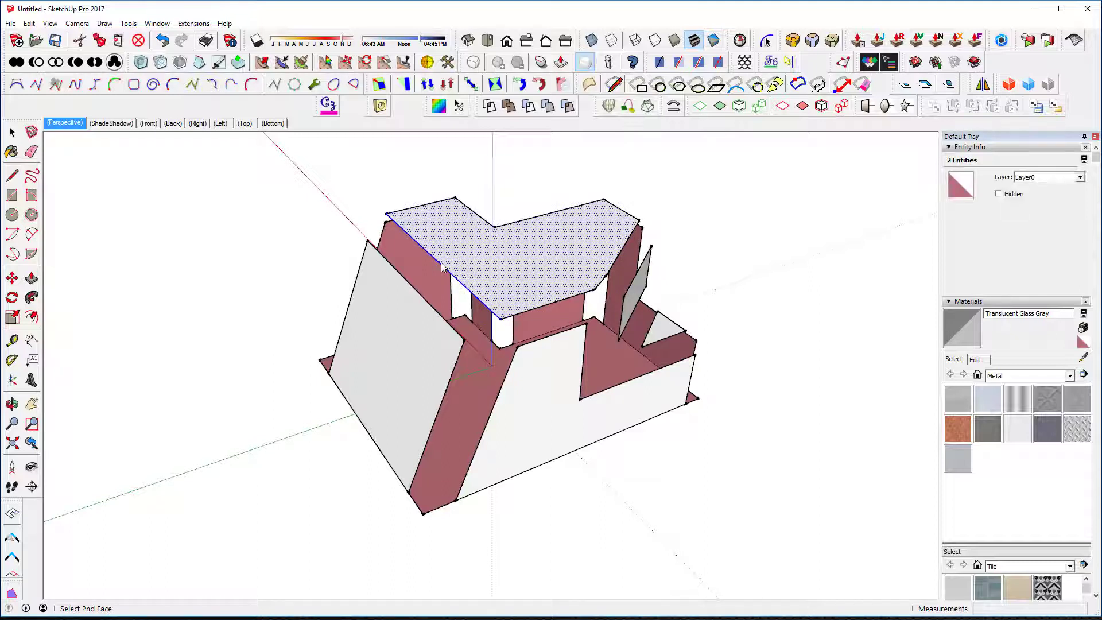
click(390, 360)
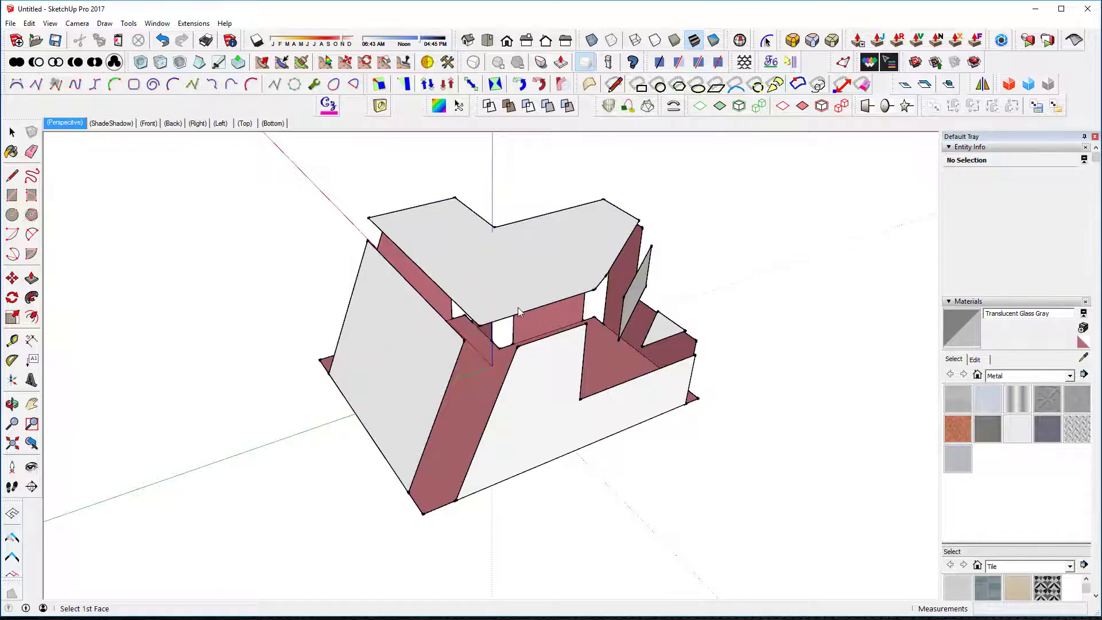
middle_drag(390, 360, 542, 297)
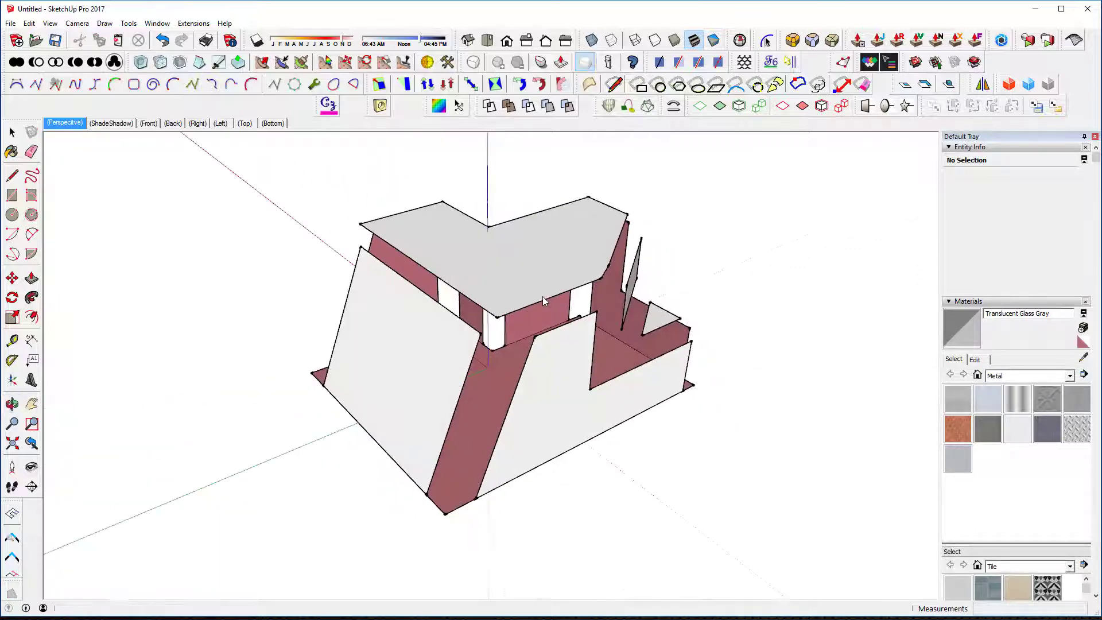
key(ctrl+z)
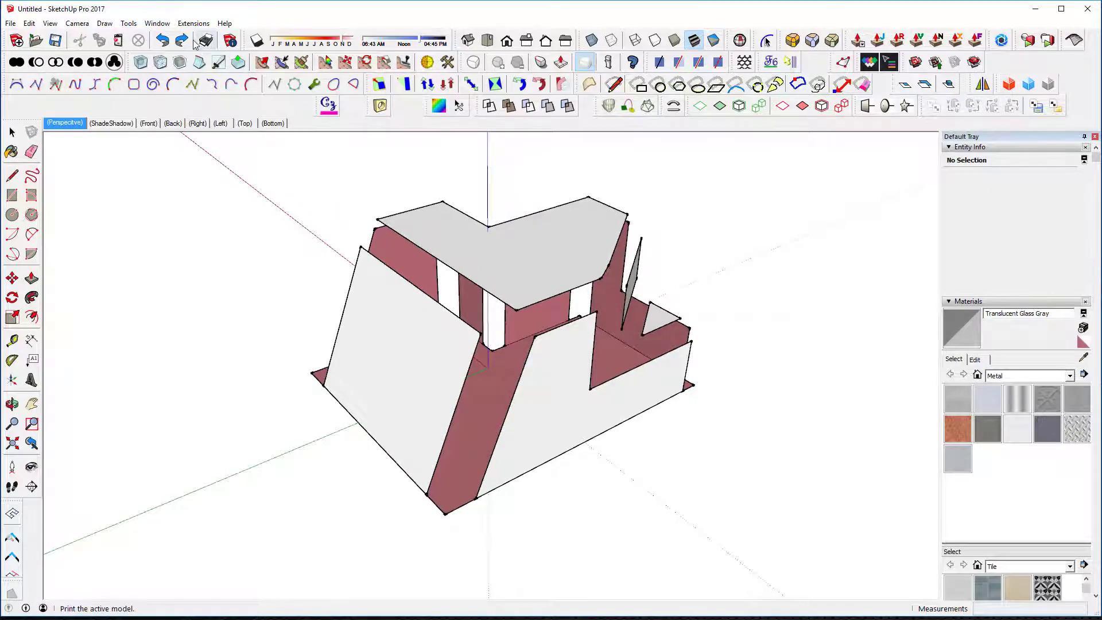
Extend the top face and the slanted side face to meet along their shared edge with Extend_Trim_Faces.
click(194, 23)
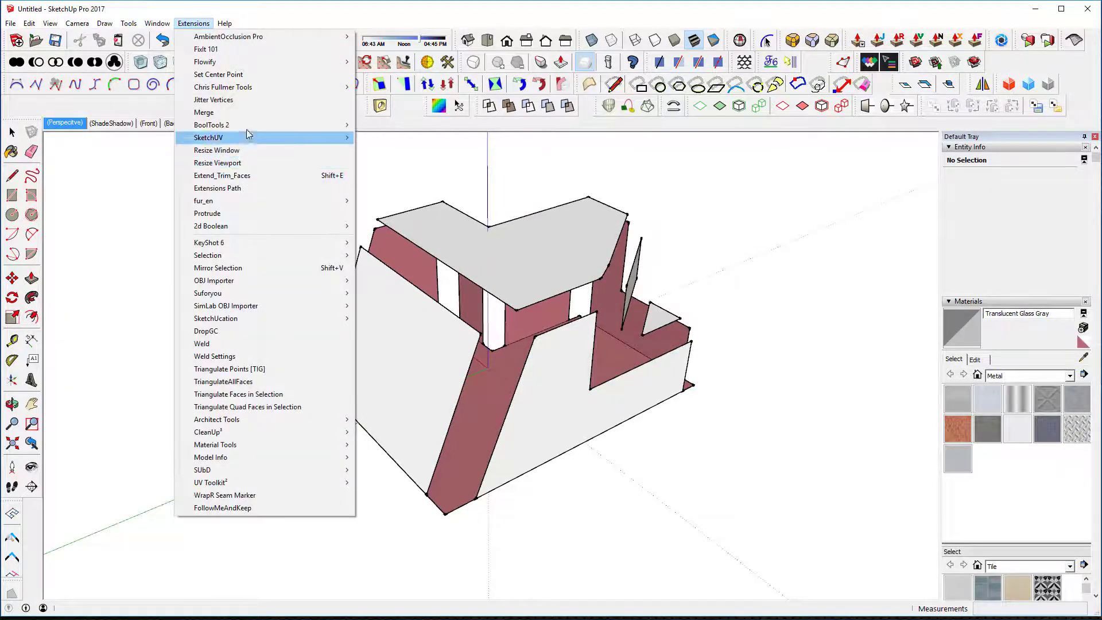
click(224, 178)
click(451, 267)
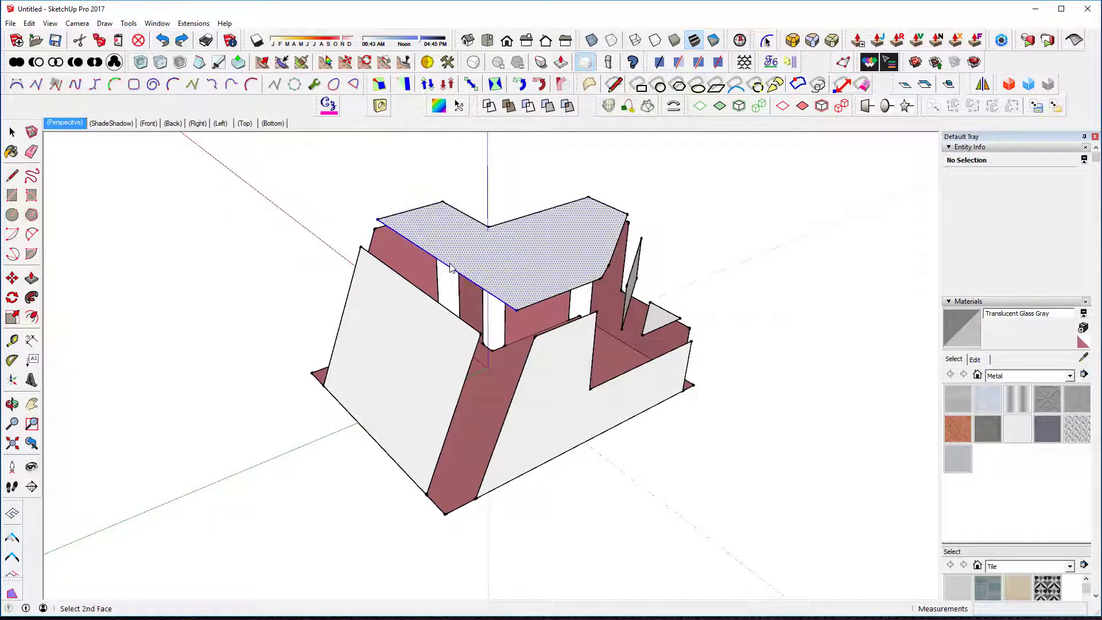
click(423, 297)
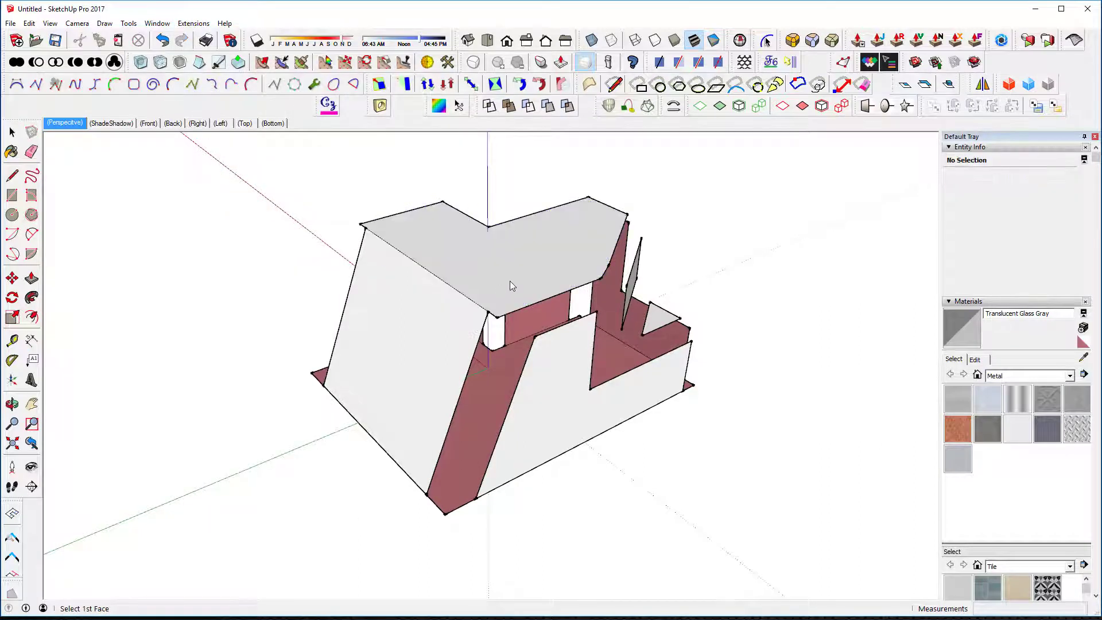
mouse_move(511, 285)
middle_down()
mouse_move(386, 210)
mouse_move(524, 287)
mouse_move(546, 270)
mouse_move(503, 270)
middle_up()
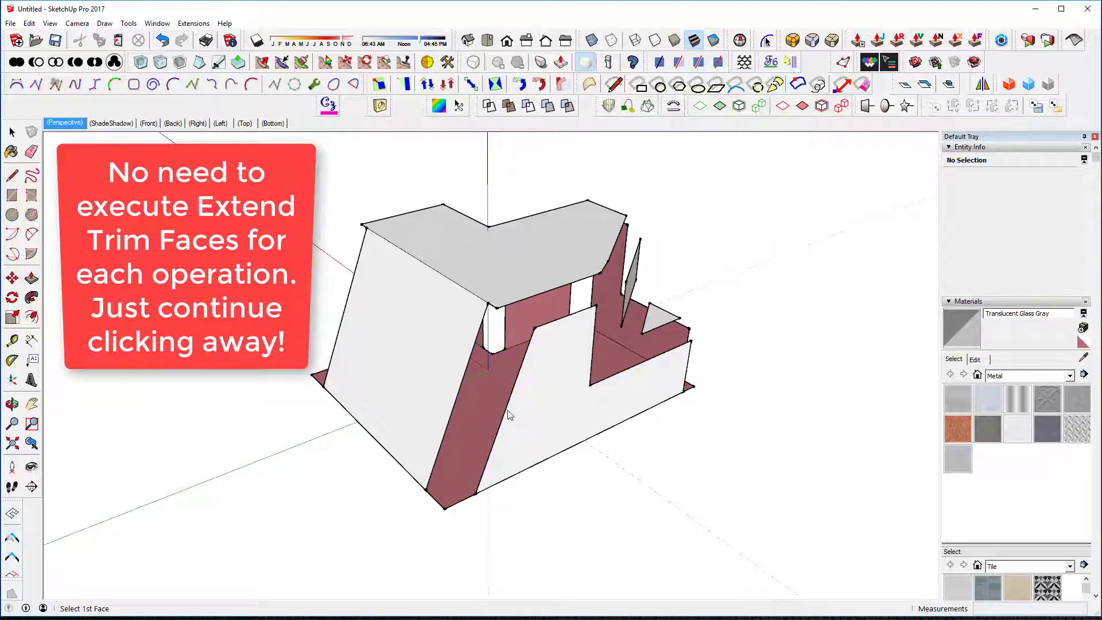
Extend the front face to meet the slanted side face at the front corner and the top face along its upper edge.
click(508, 411)
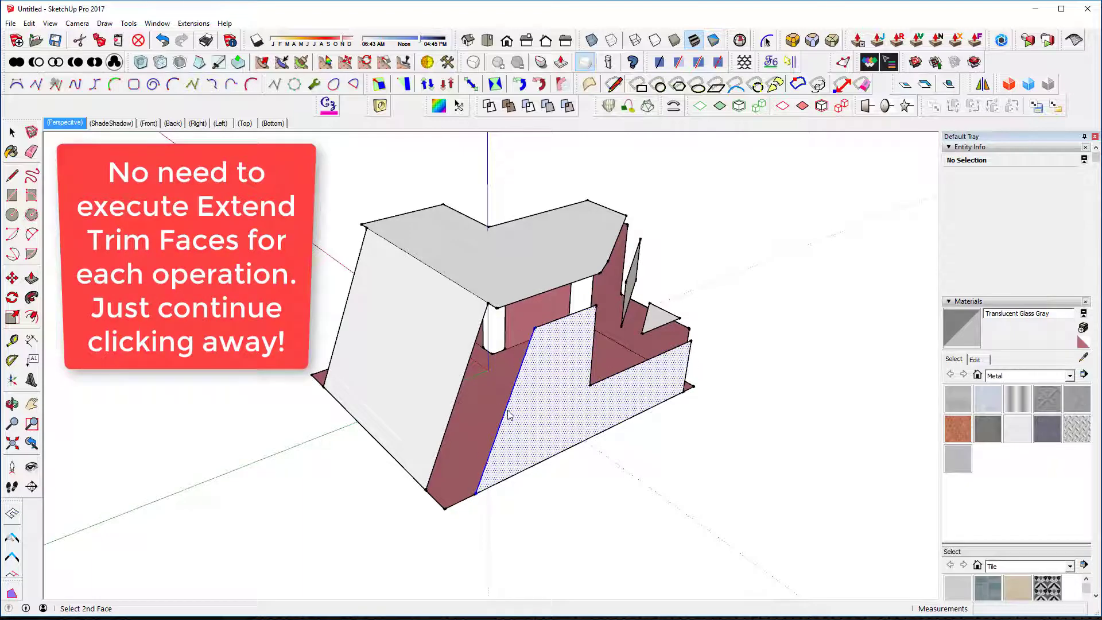
click(453, 401)
middle_drag(459, 406, 499, 413)
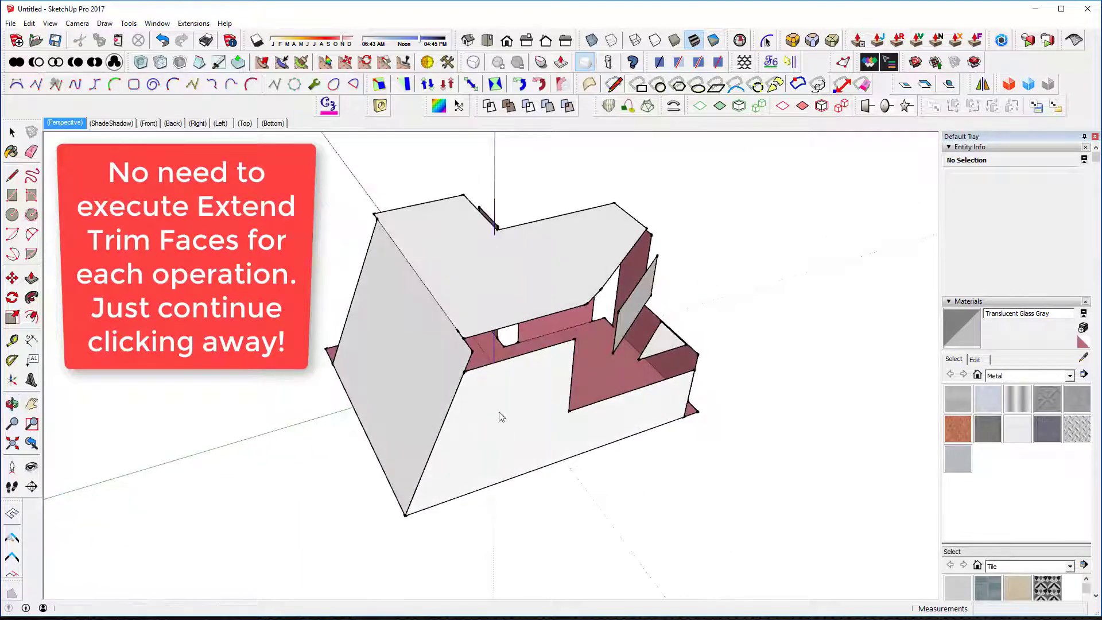
click(518, 364)
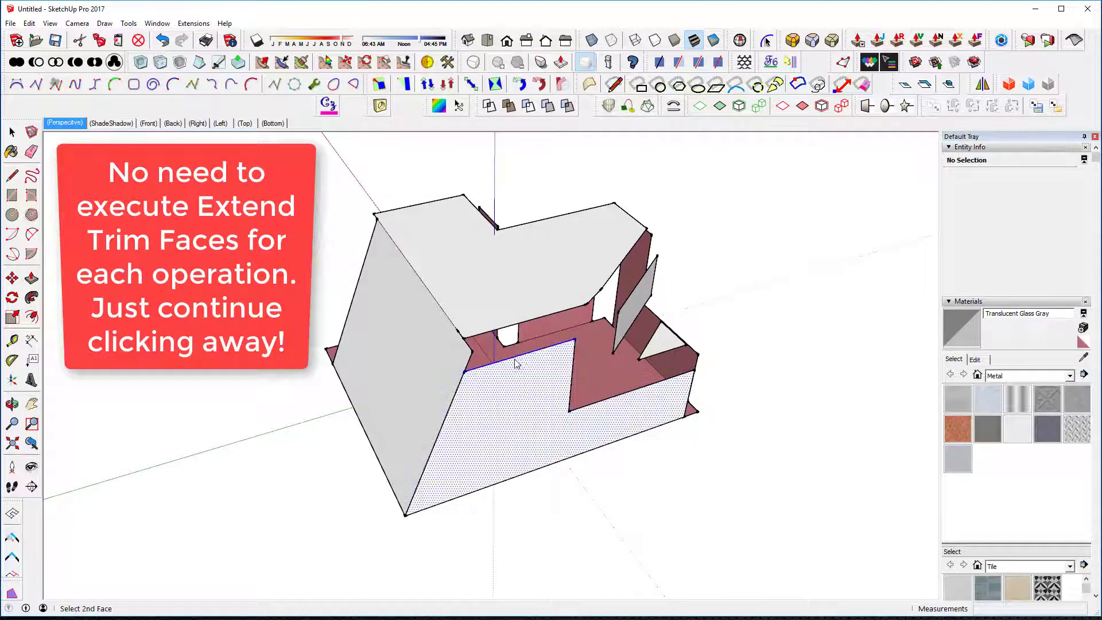
click(501, 331)
middle_drag(499, 328, 643, 474)
Extend the adjacent upright walls with Extend_Trim_Faces to meet at the outer corner, the inner notch corner and the next outer corner.
middle_drag(652, 369, 505, 445)
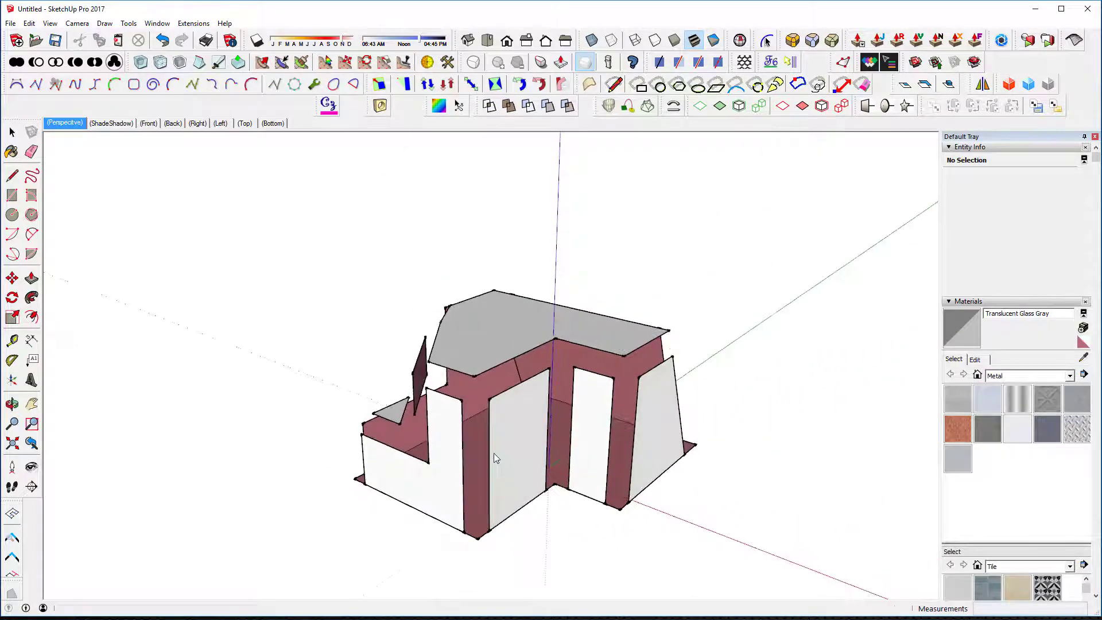
click(491, 456)
click(461, 466)
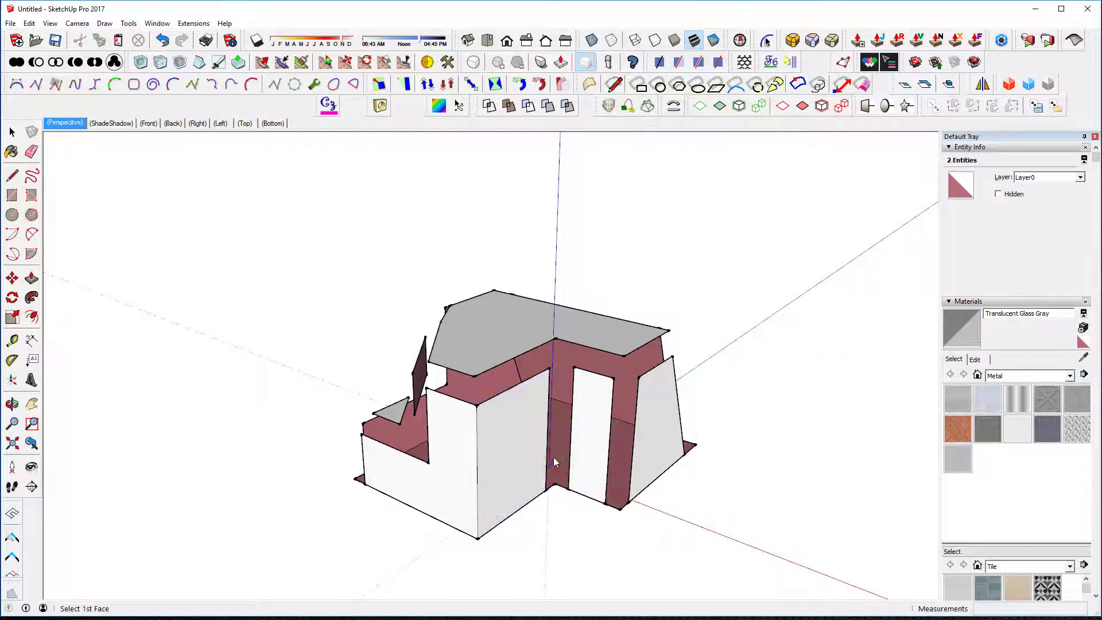
click(545, 442)
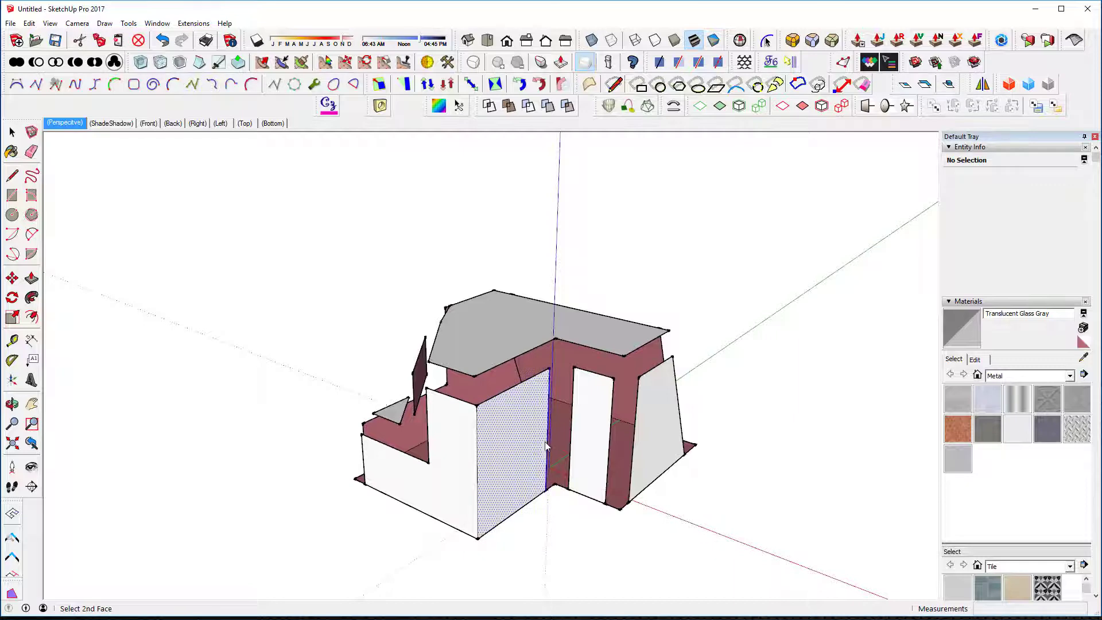
click(574, 448)
click(605, 457)
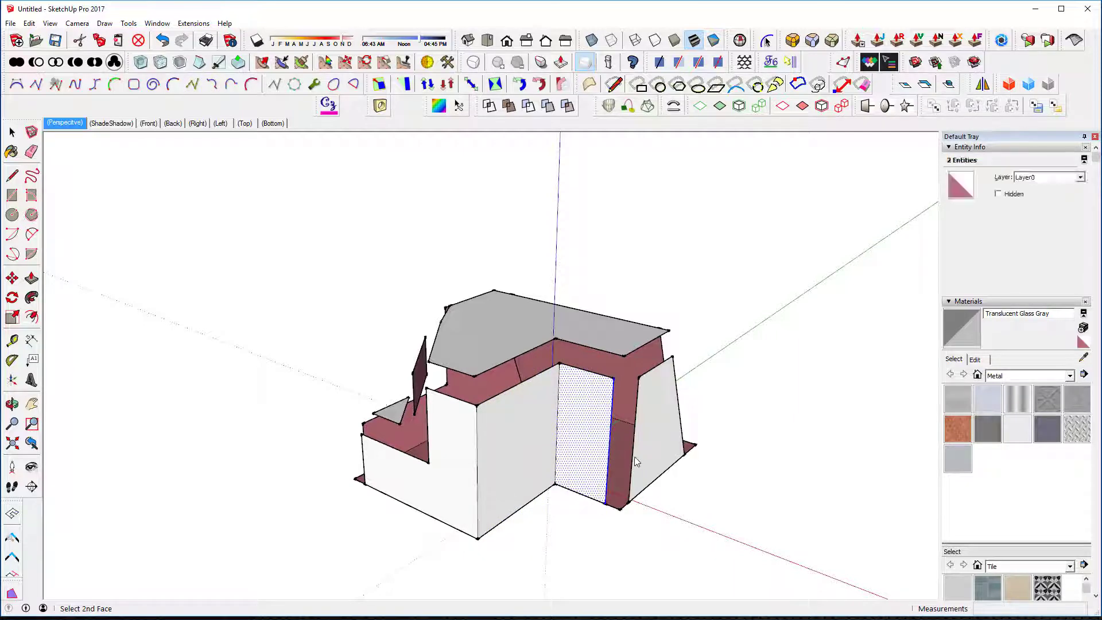
click(636, 461)
Extend the slanted end wall beside the notch to meet the top face along its upper edge.
mouse_move(649, 447)
middle_down()
mouse_move(364, 447)
mouse_move(598, 486)
mouse_move(507, 461)
mouse_move(728, 485)
mouse_move(638, 449)
middle_up()
click(606, 487)
key(Escape)
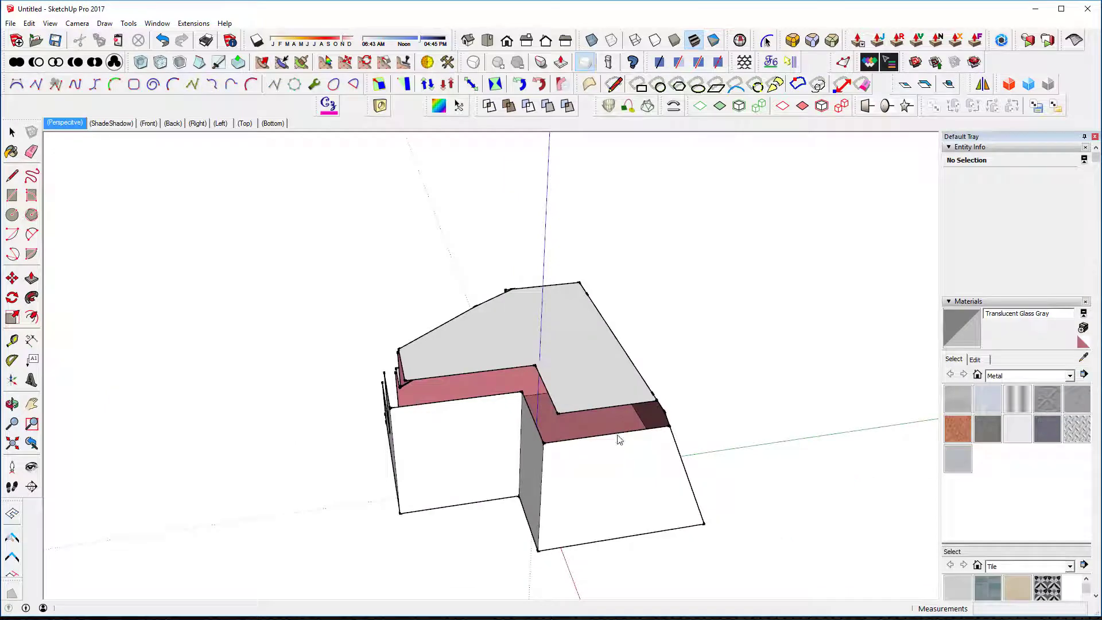
click(617, 440)
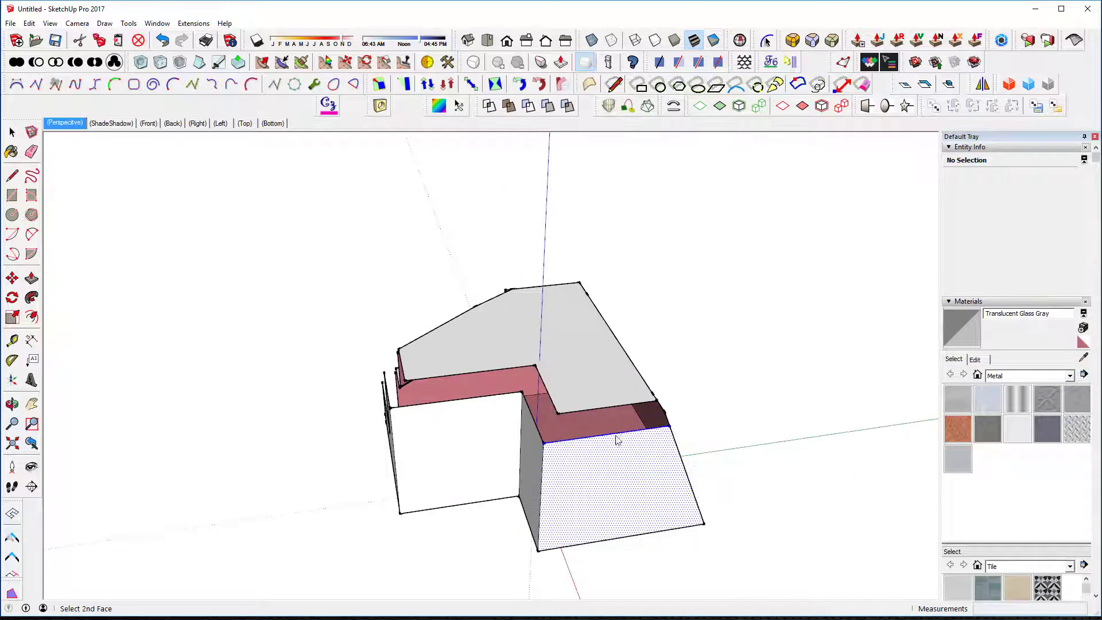
click(611, 403)
Extend both inner walls of the notch to meet the top face with Extend_Trim_Faces.
middle_drag(574, 379, 606, 405)
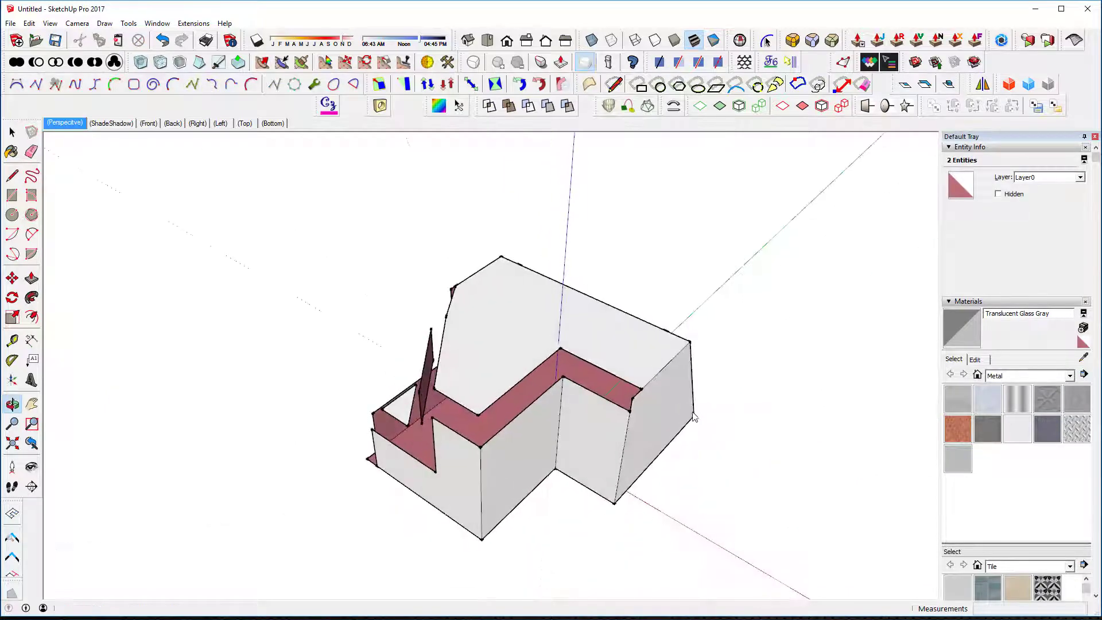
click(606, 405)
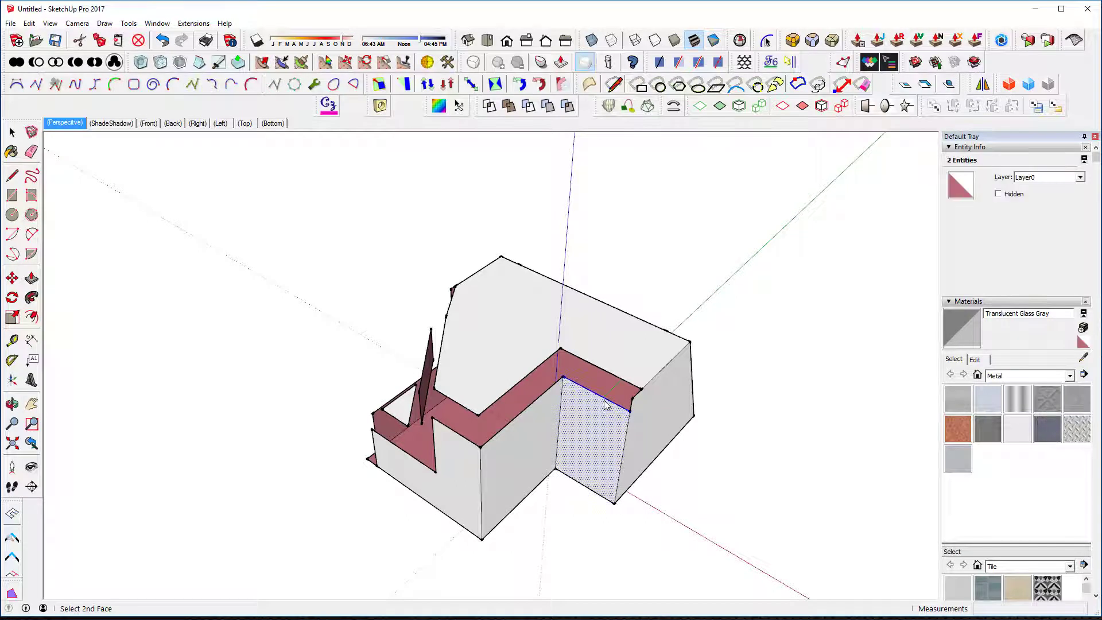
click(620, 378)
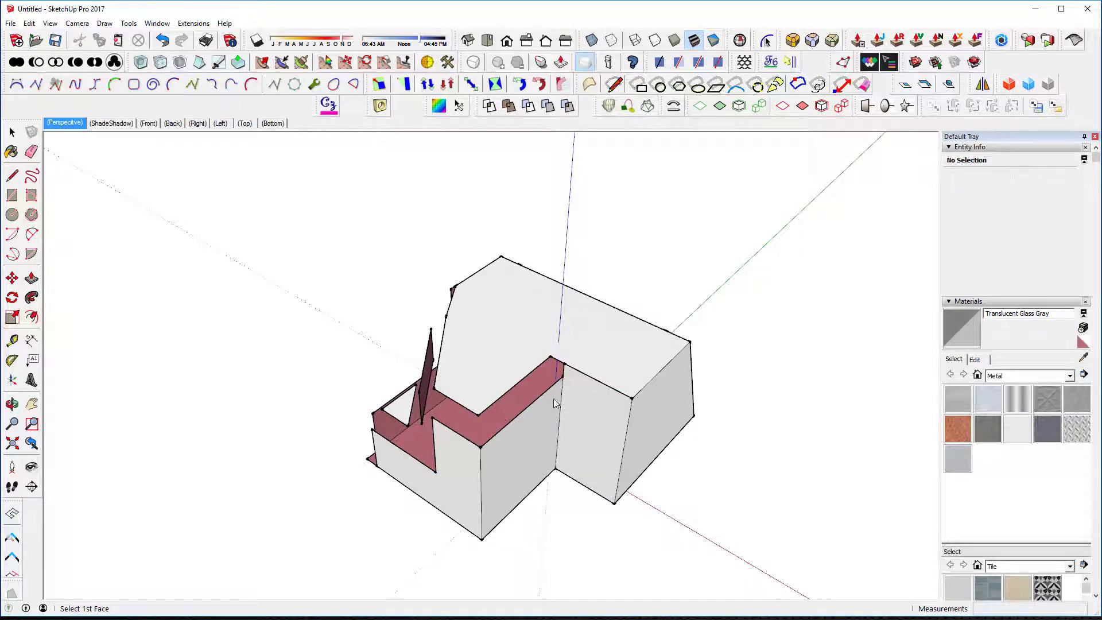
click(531, 409)
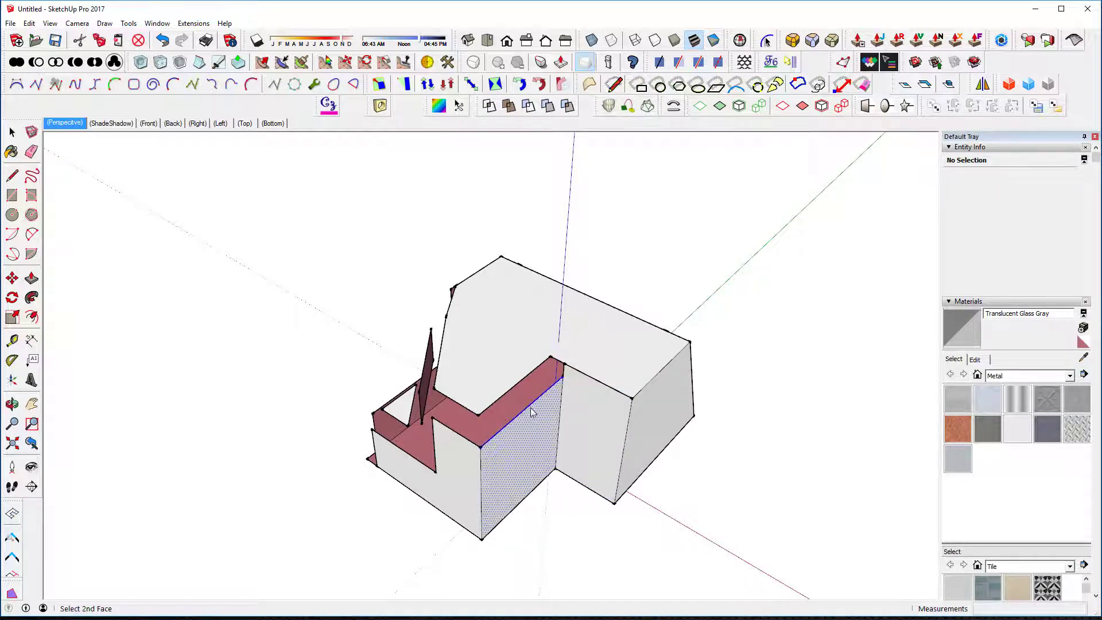
click(508, 387)
Extend the stepped side wall opposite the slanted side to meet the top face along its upper edge.
middle_drag(508, 384, 702, 381)
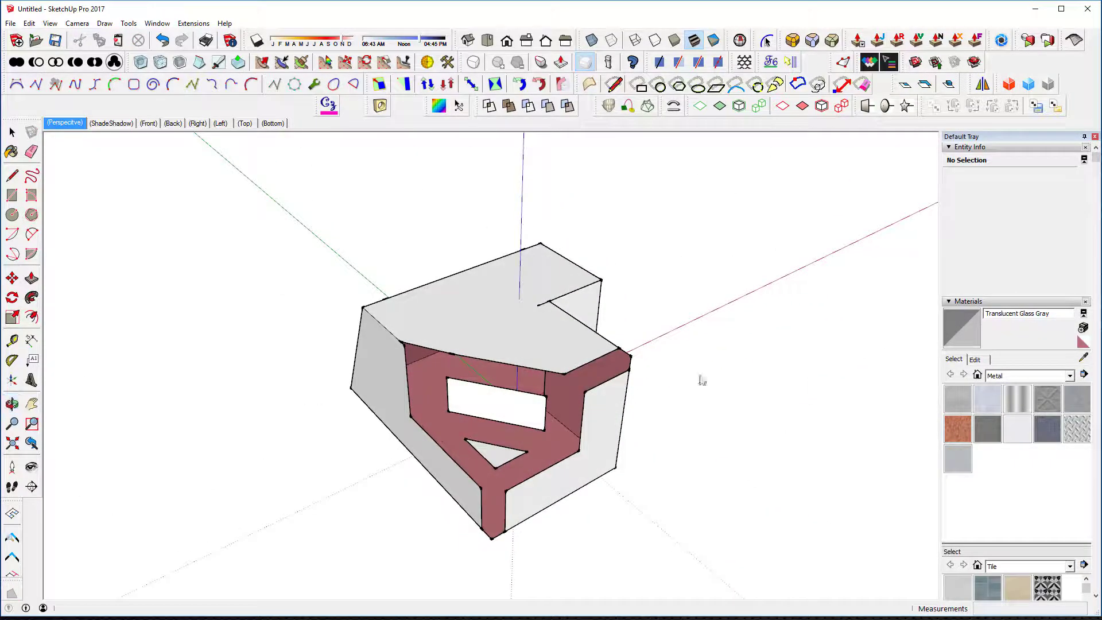
click(605, 390)
click(592, 363)
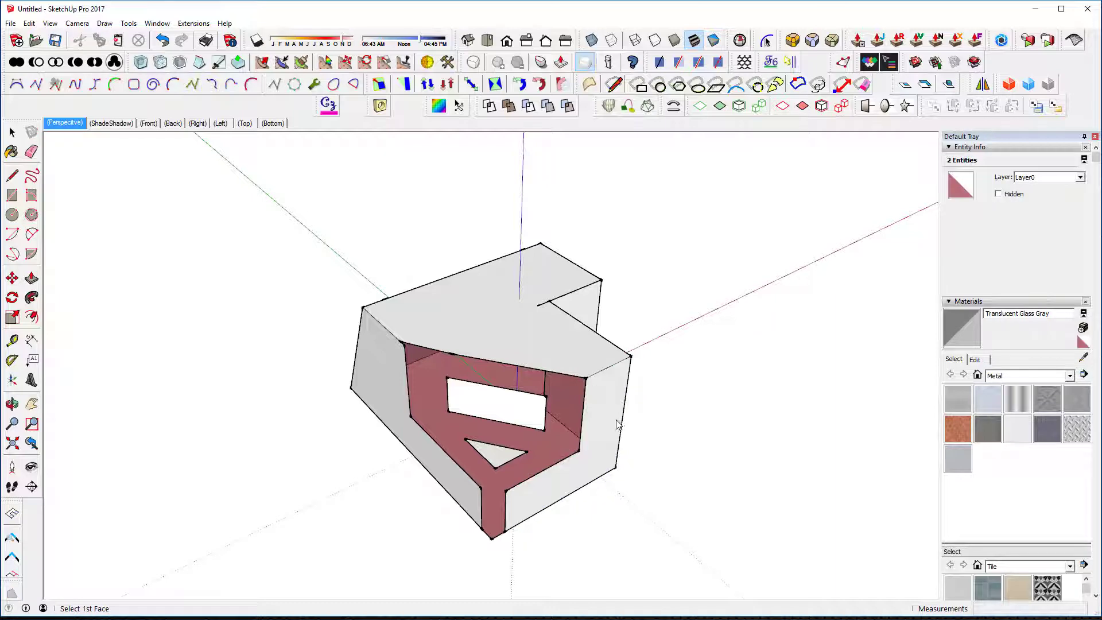
Extend the small triangular ledge face to meet the stepped side wall.
middle_drag(618, 425, 580, 430)
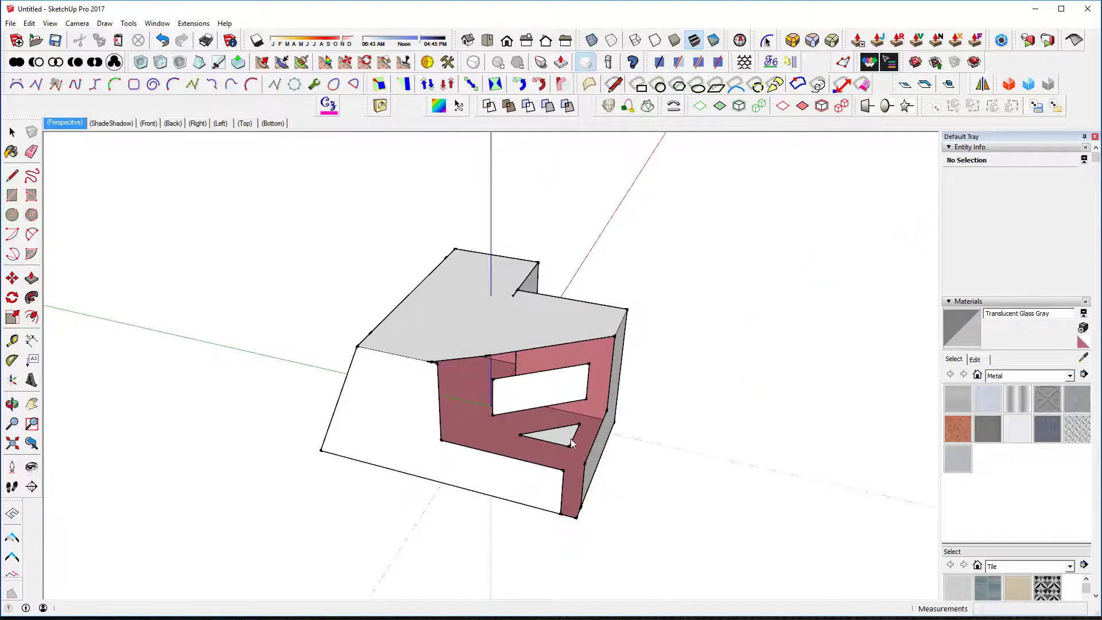
click(574, 443)
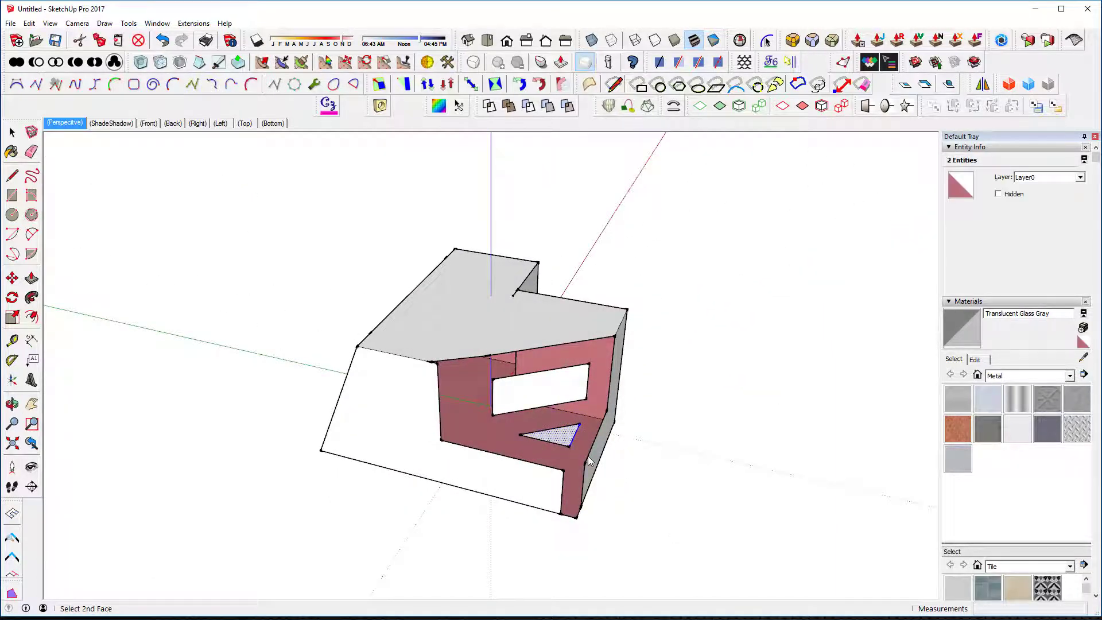
middle_drag(589, 464, 551, 458)
click(554, 447)
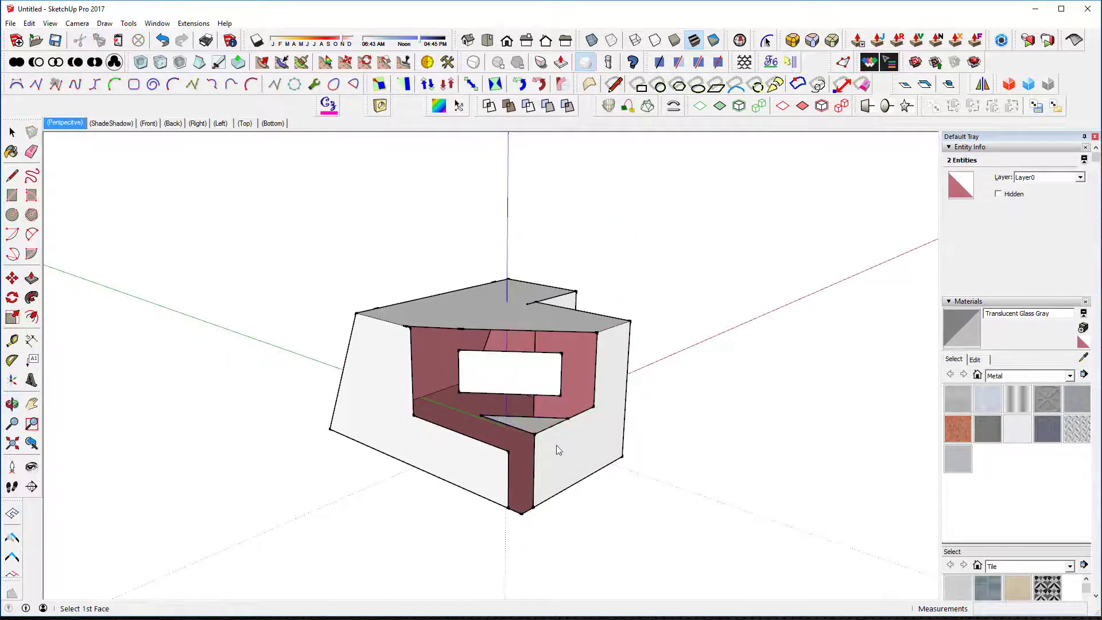
Extend the front face to the stepped side wall at their vertical corner, and the ledge face to the front face.
click(506, 472)
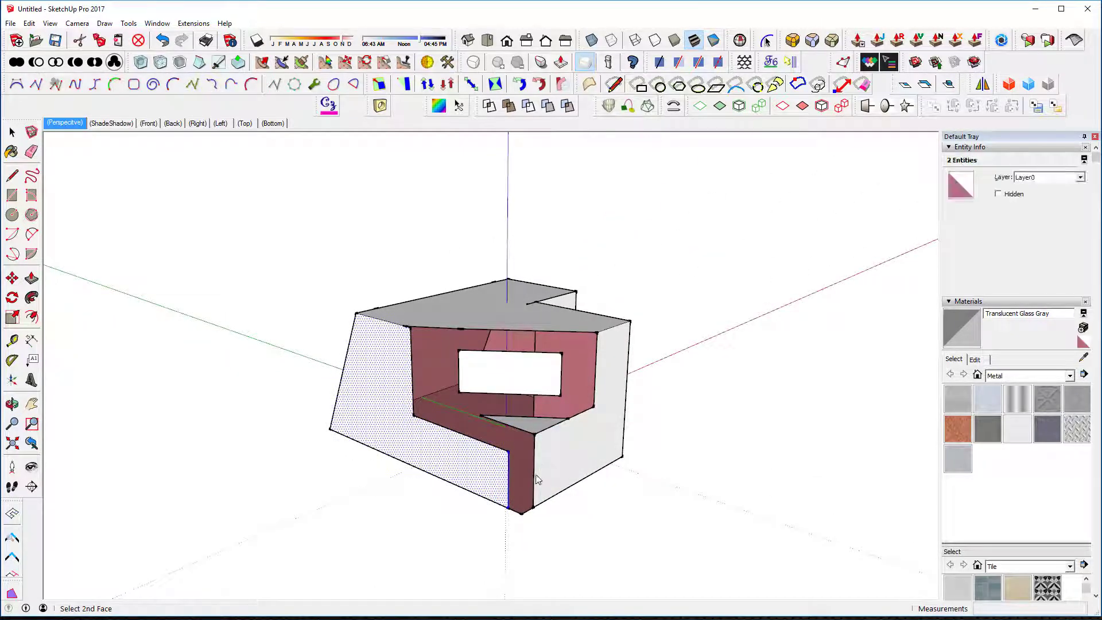
click(538, 479)
click(525, 431)
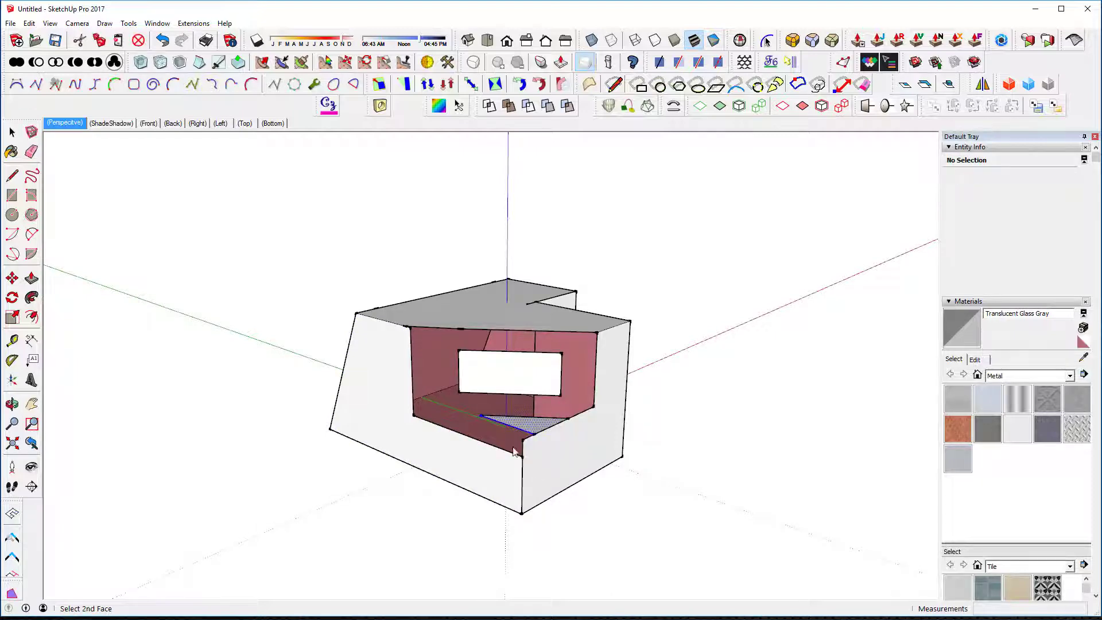
click(511, 454)
Extend the upright face behind the triangular ledge to meet the front face, the stepped side wall and the ledge.
middle_drag(532, 432, 572, 499)
scroll(506, 453, up, 3)
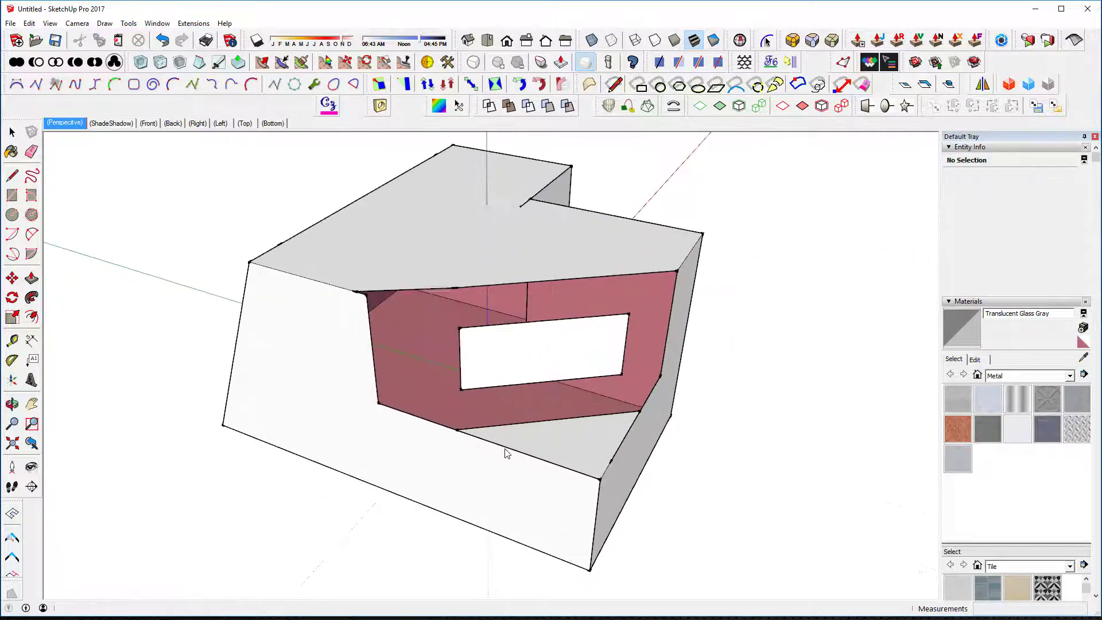
click(463, 368)
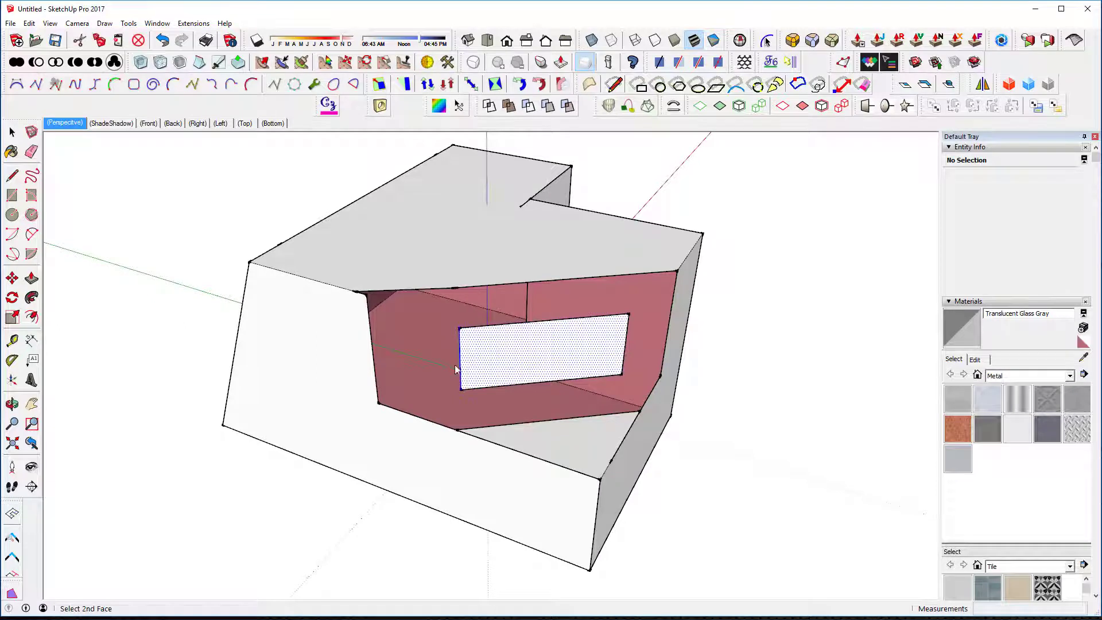
click(377, 370)
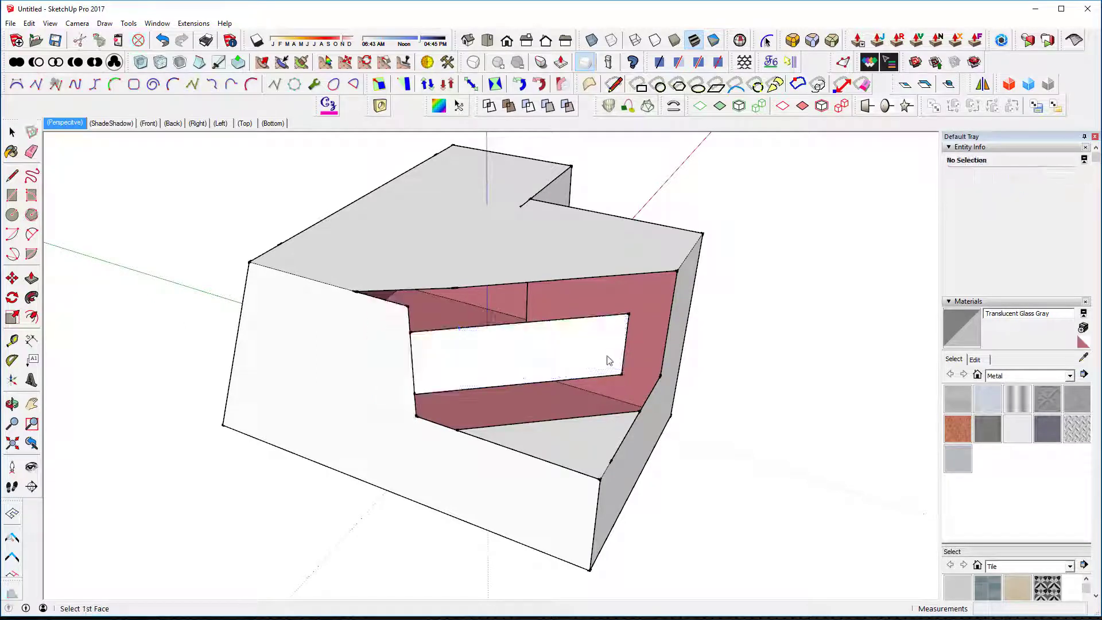
click(622, 354)
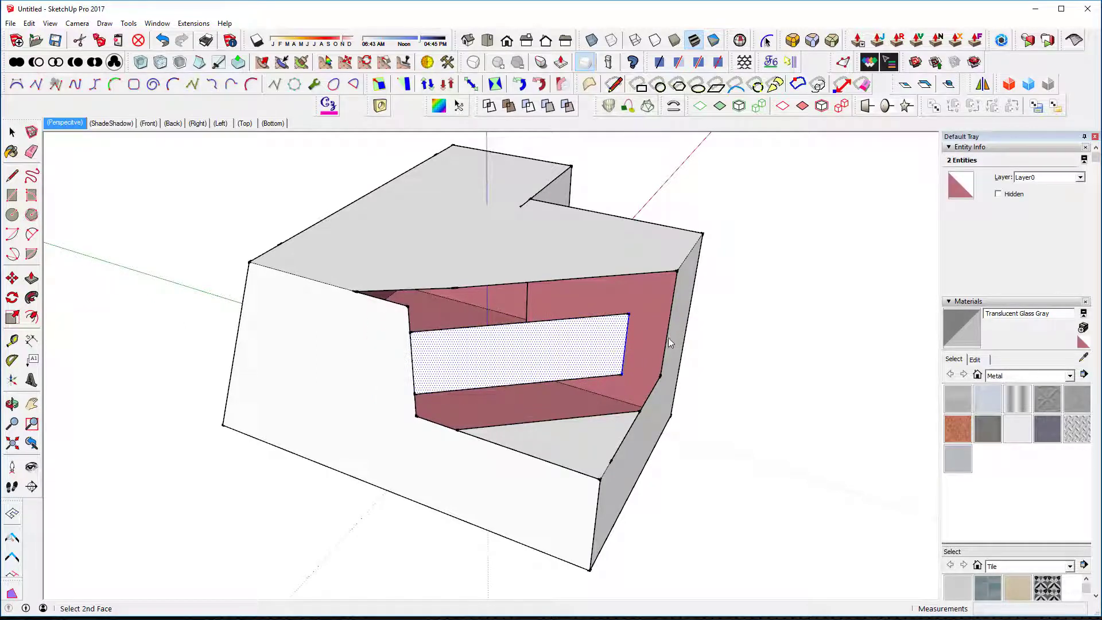
click(668, 337)
click(613, 376)
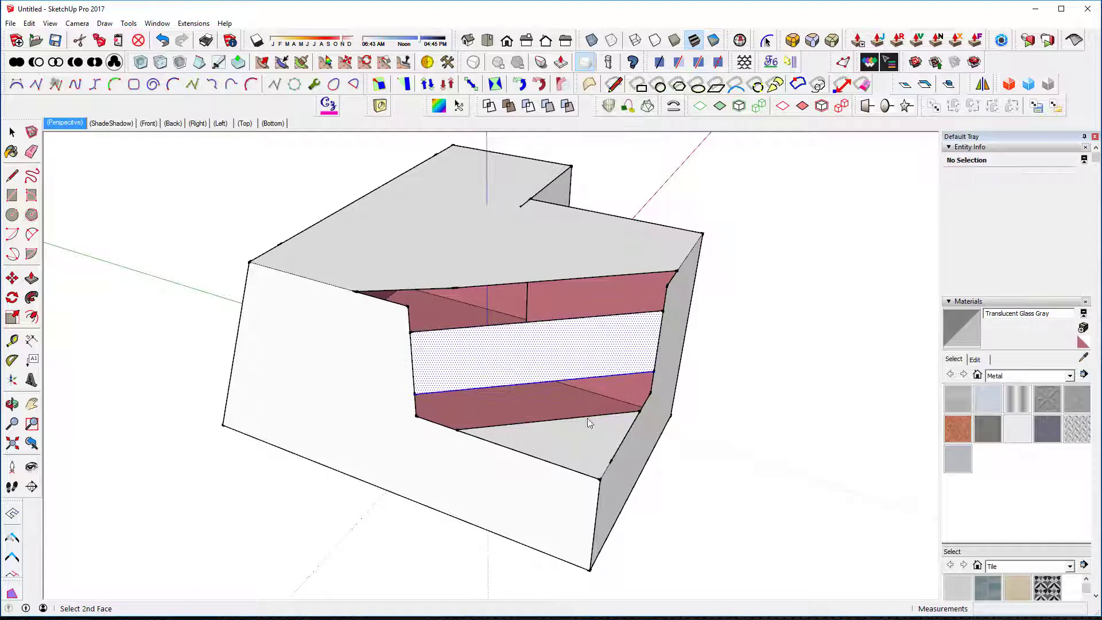
click(585, 419)
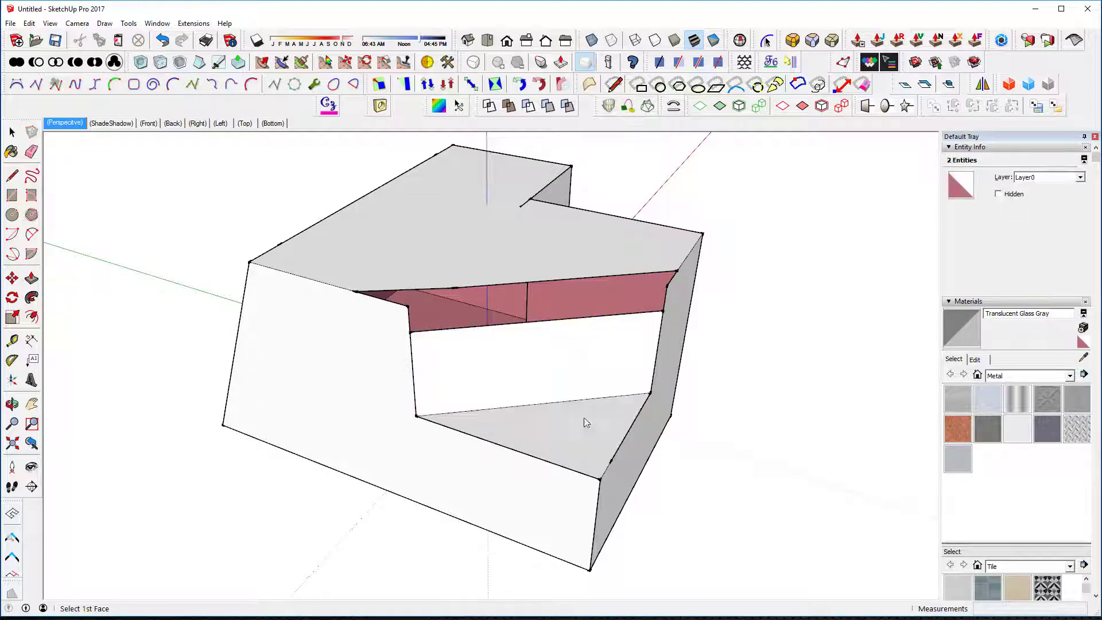
Try extending the upright face behind the ledge to the top face, and undo it.
click(573, 321)
click(557, 278)
middle_drag(528, 316, 612, 306)
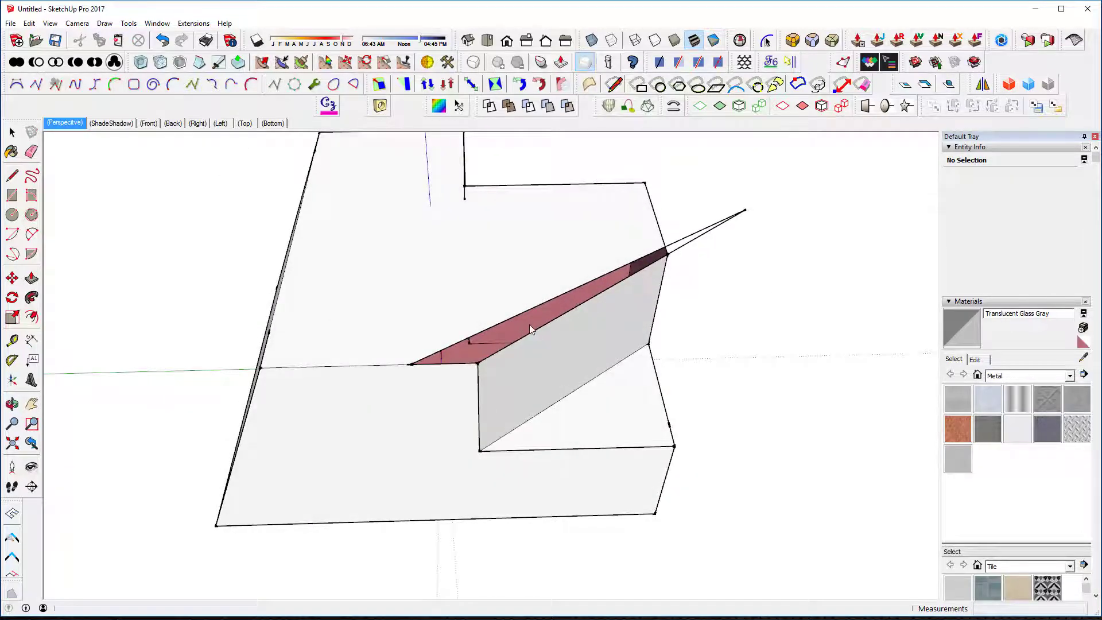
key(ctrl+z)
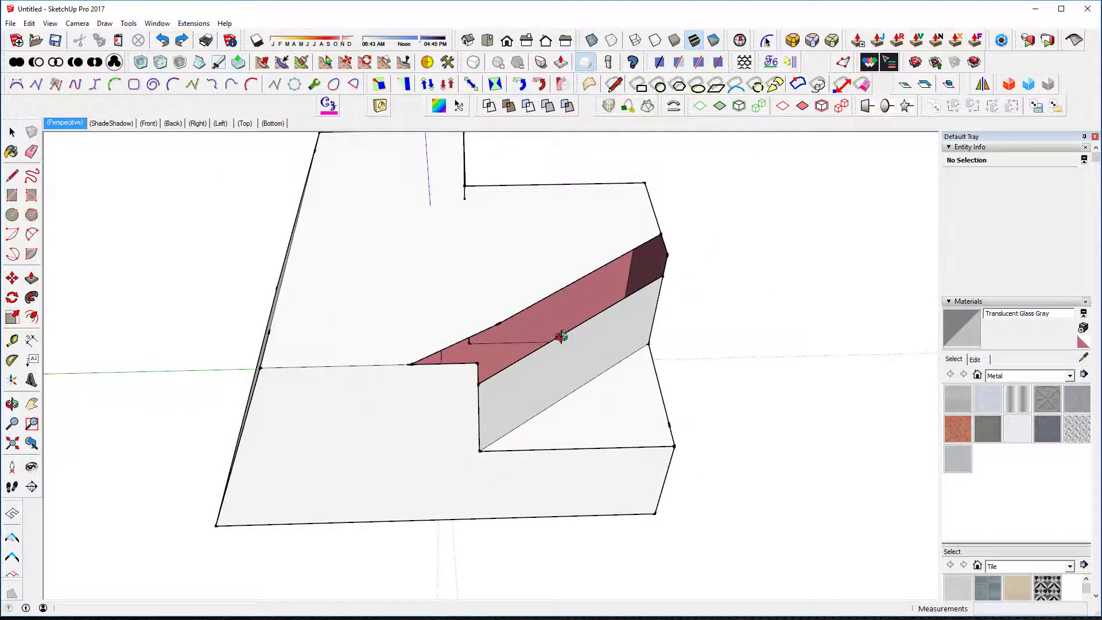
Straighten the top face's bent edge above the ledge by drawing a line along it past the front face and erasing the surplus edges.
middle_drag(562, 339, 106, 235)
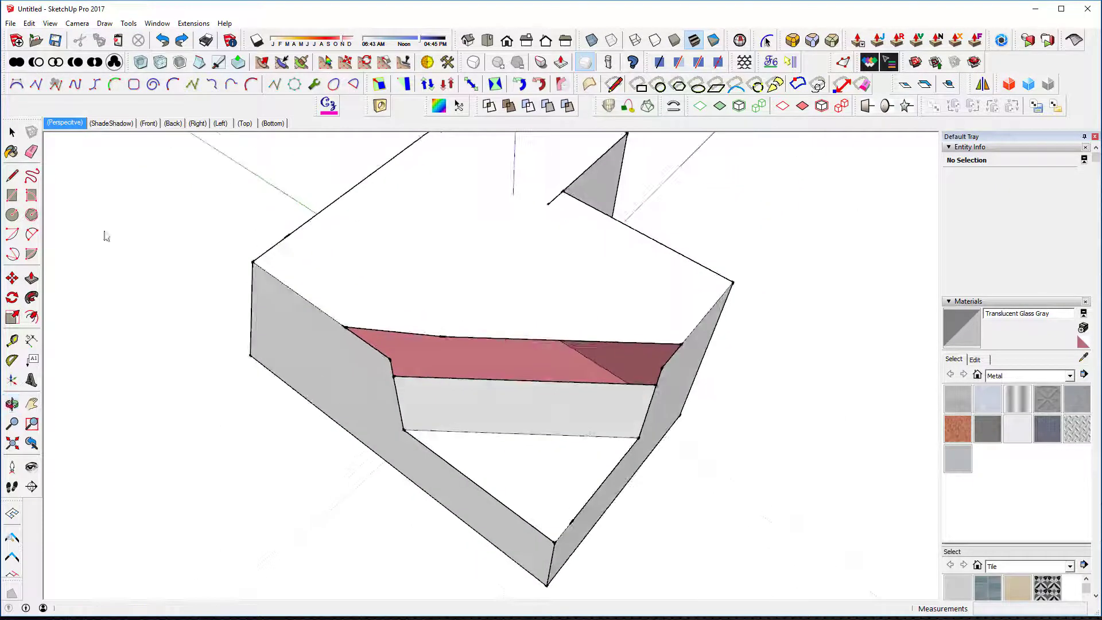
click(442, 336)
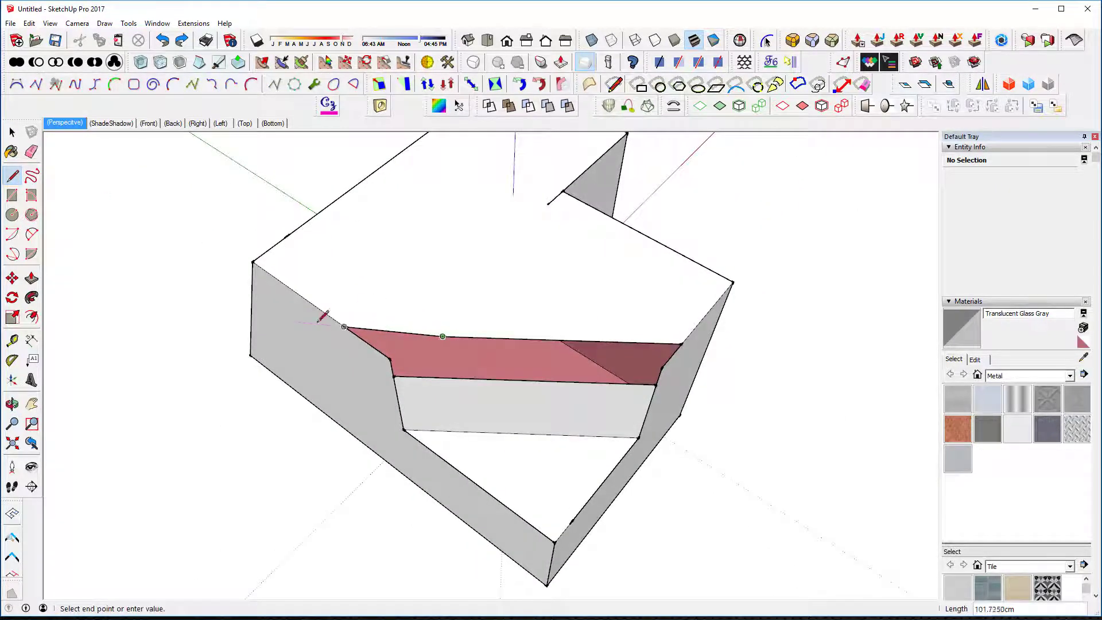
click(200, 328)
key(e)
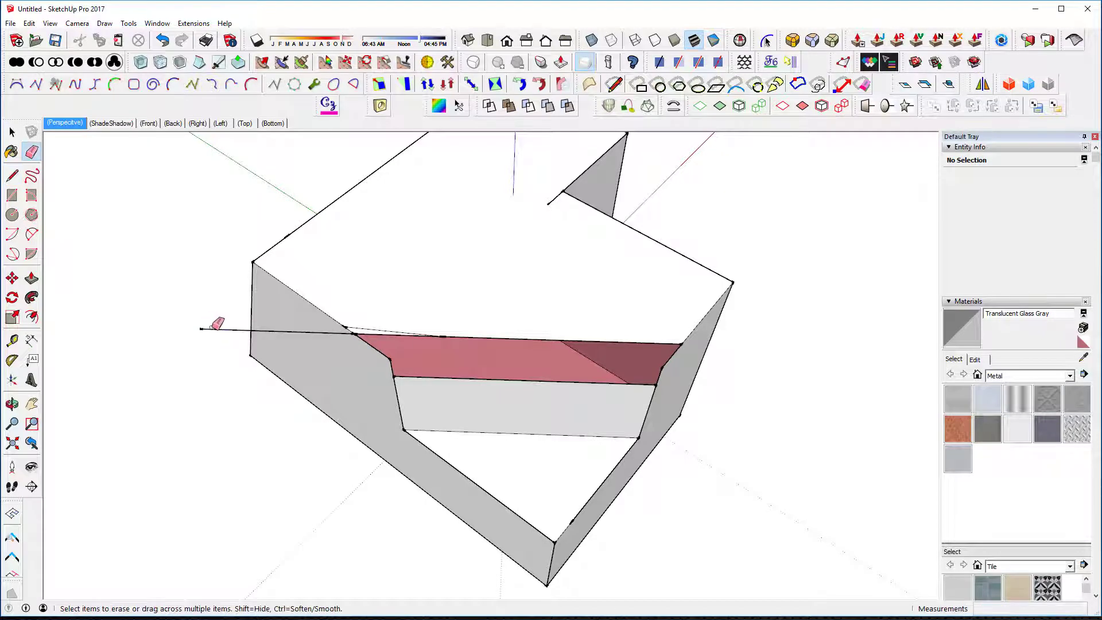
click(224, 328)
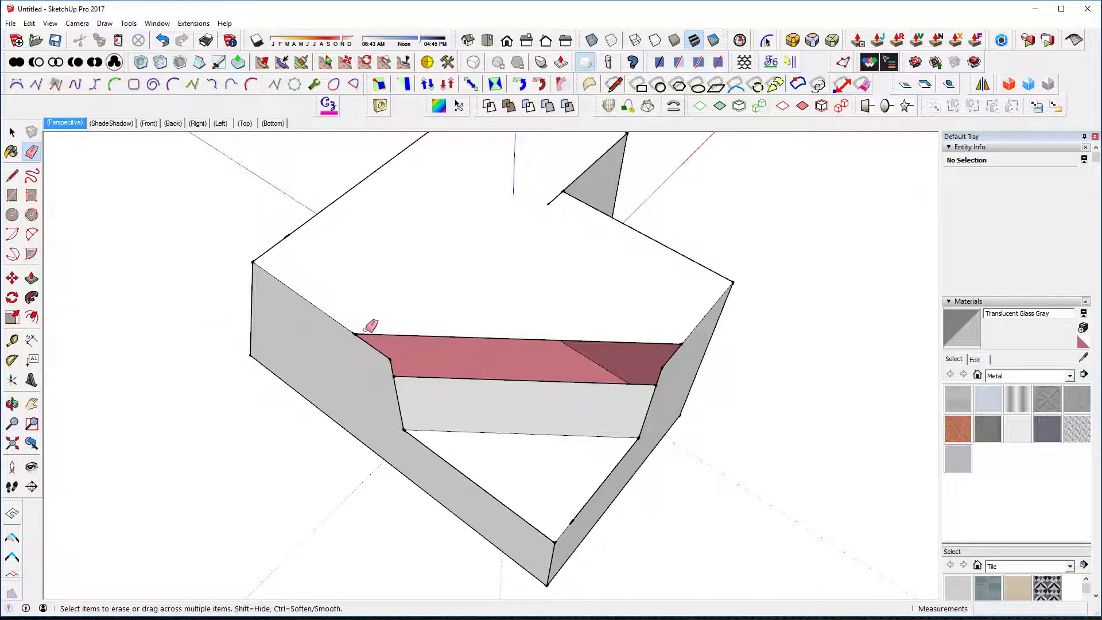
Extend the upright face behind the ledge and the top face to meet along their shared edge with Extend_Trim_Faces.
middle_drag(370, 326, 666, 254)
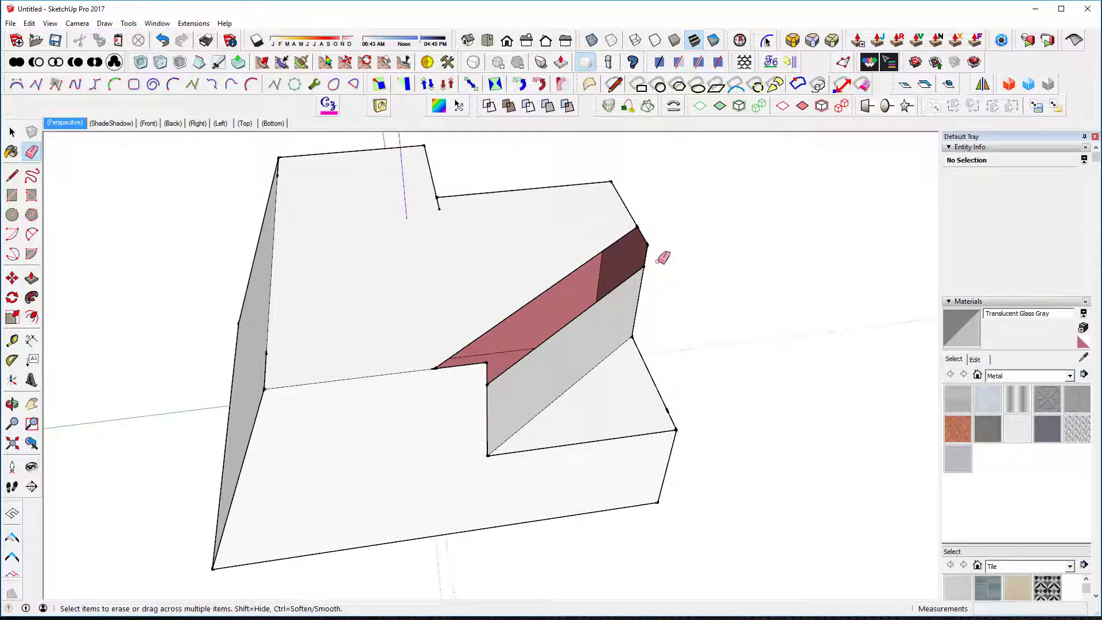
key(f)
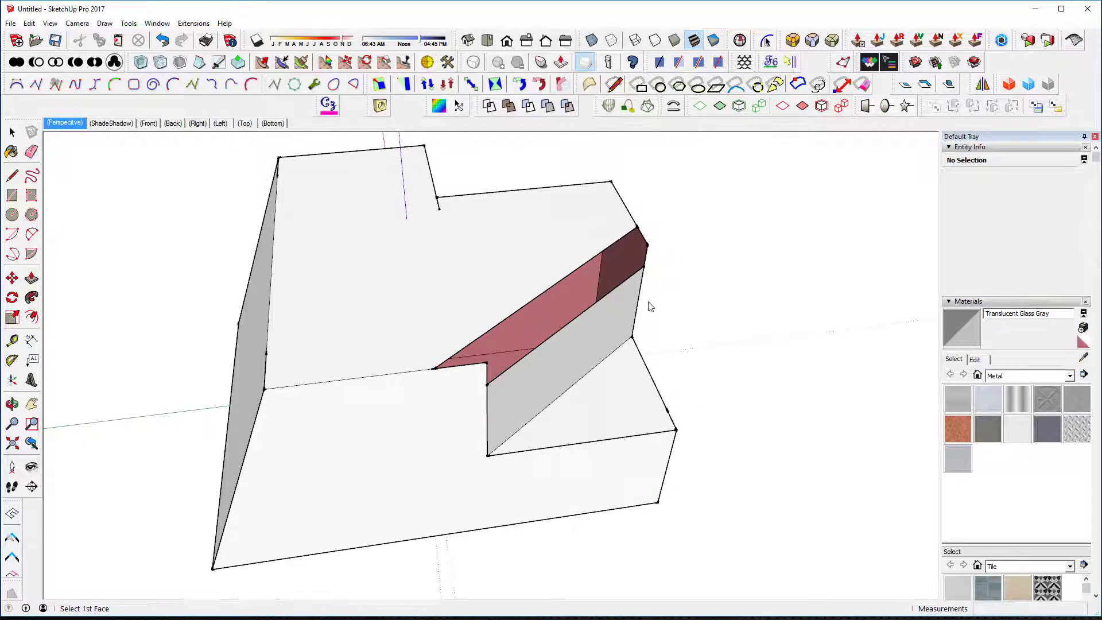
click(576, 320)
click(528, 303)
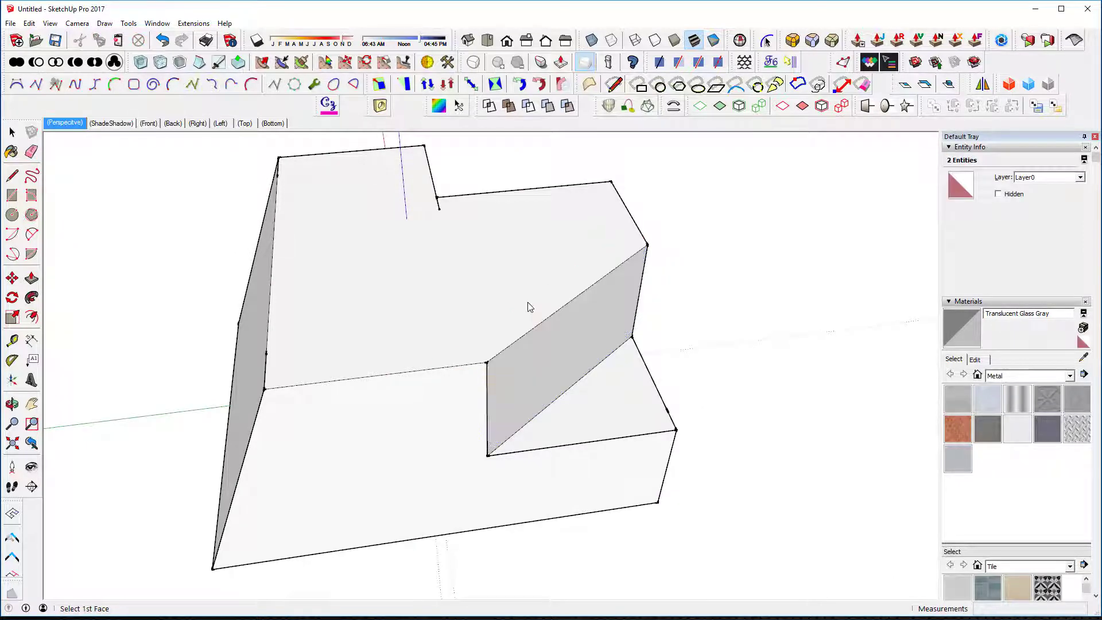
Merge the overlapping vertices at the triangular ledge's inner corner on the front face with Vertex Tools.
middle_drag(527, 306, 553, 386)
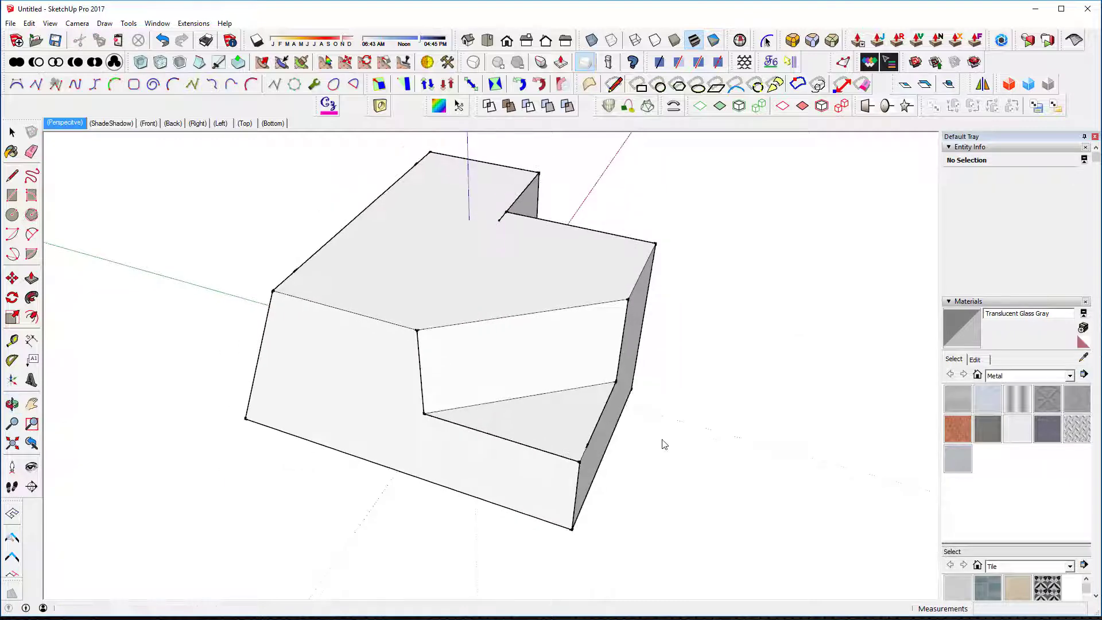
scroll(450, 428, up, 3)
mouse_move(450, 429)
middle_down()
mouse_move(377, 413)
mouse_move(452, 412)
middle_up()
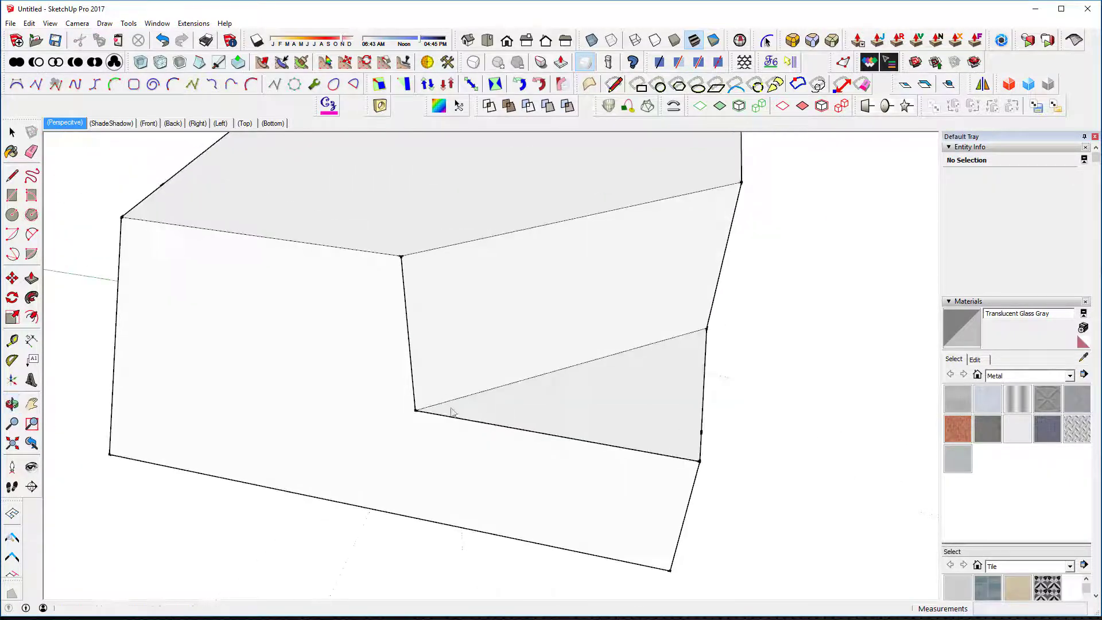
key(v)
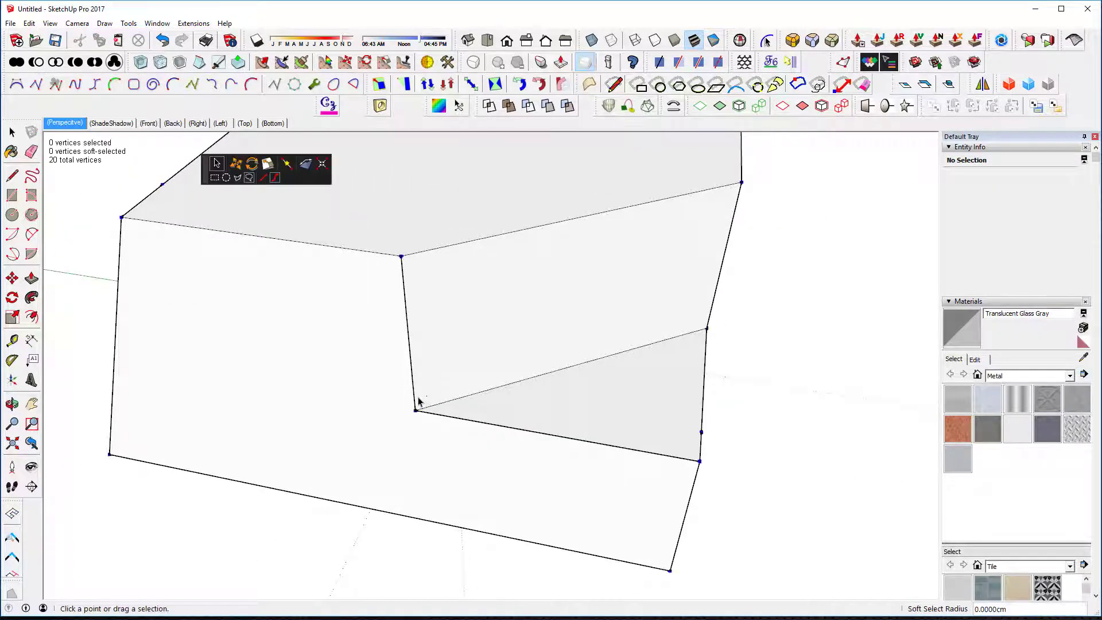
click(416, 410)
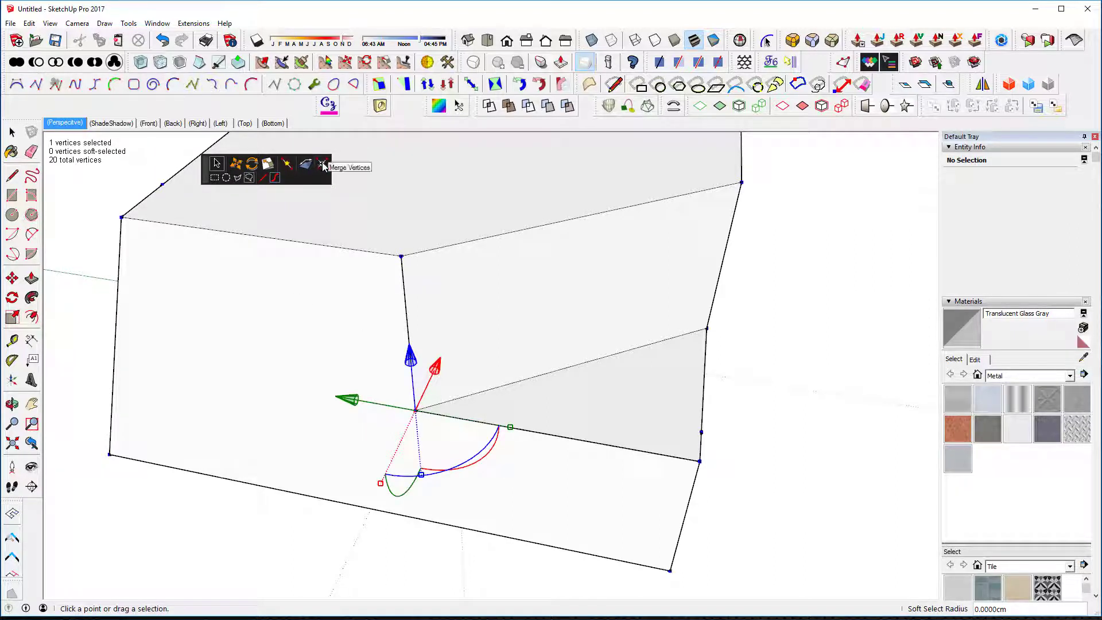
key(x)
mouse_move(400, 393)
mouse_down()
mouse_move(426, 430)
mouse_move(404, 383)
mouse_up()
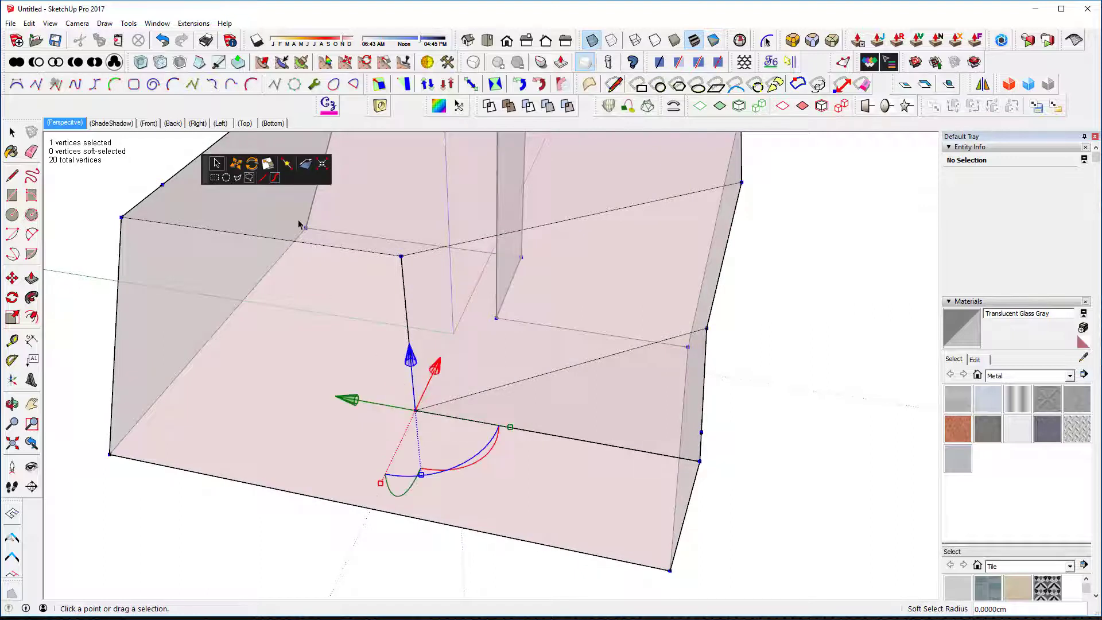
click(326, 166)
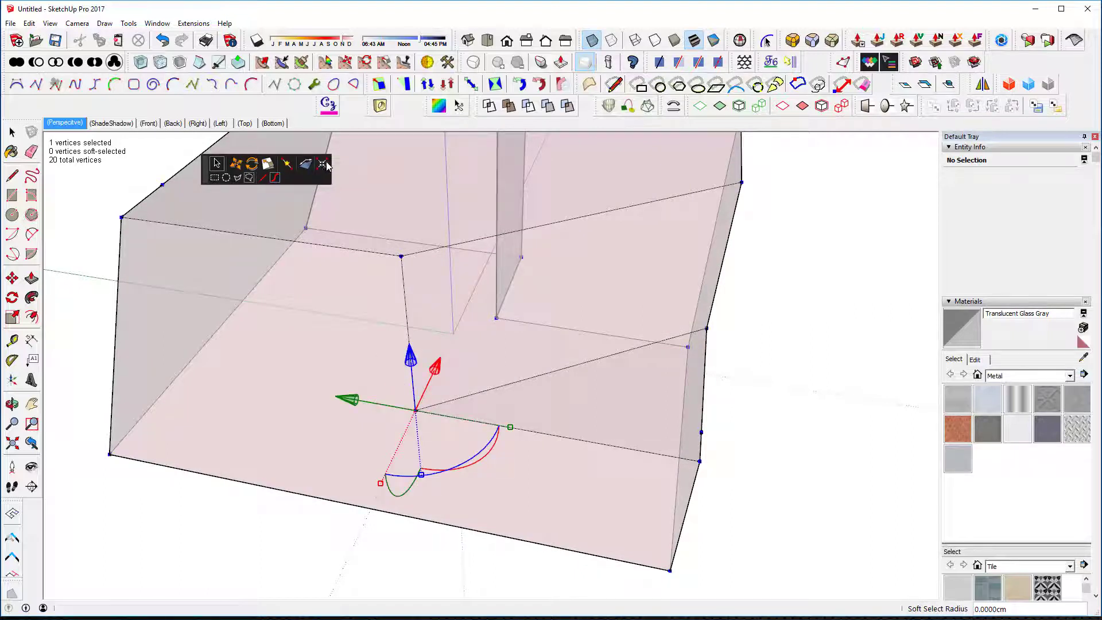
click(769, 419)
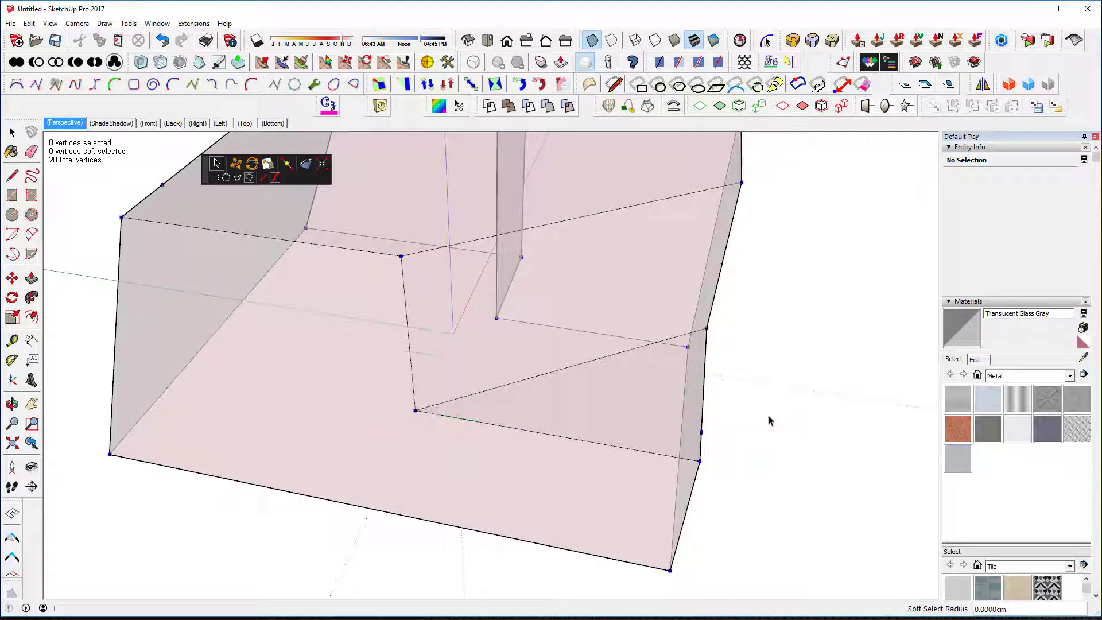
key(x)
scroll(763, 414, down, 2)
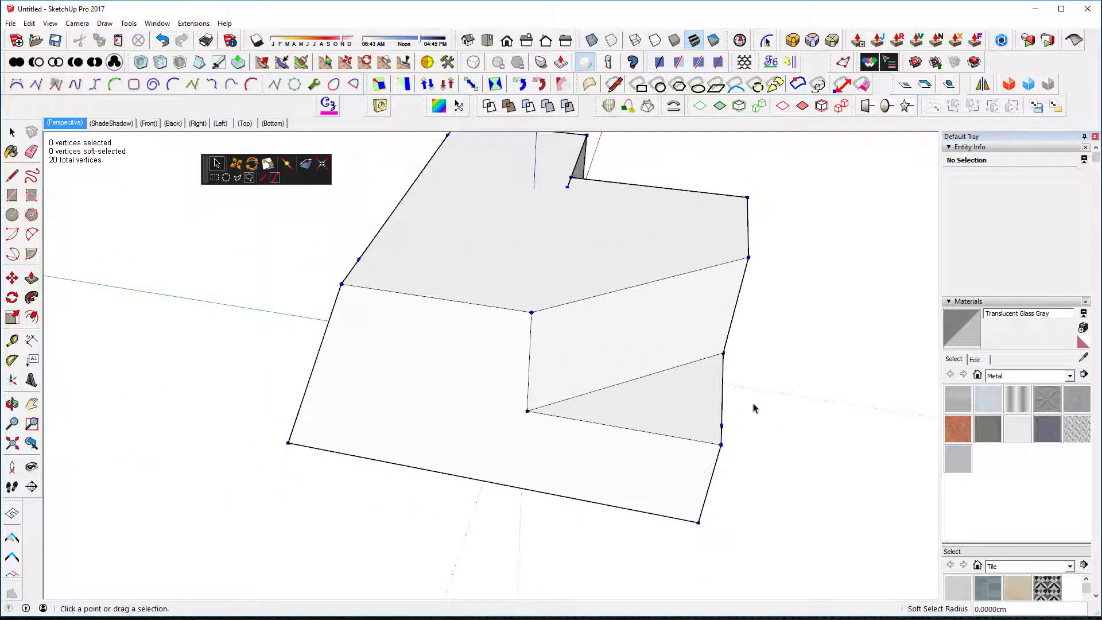
Try merging the vertices at the ledge's inner corner on the stepped side wall.
middle_drag(753, 407, 557, 408)
double_click(557, 410)
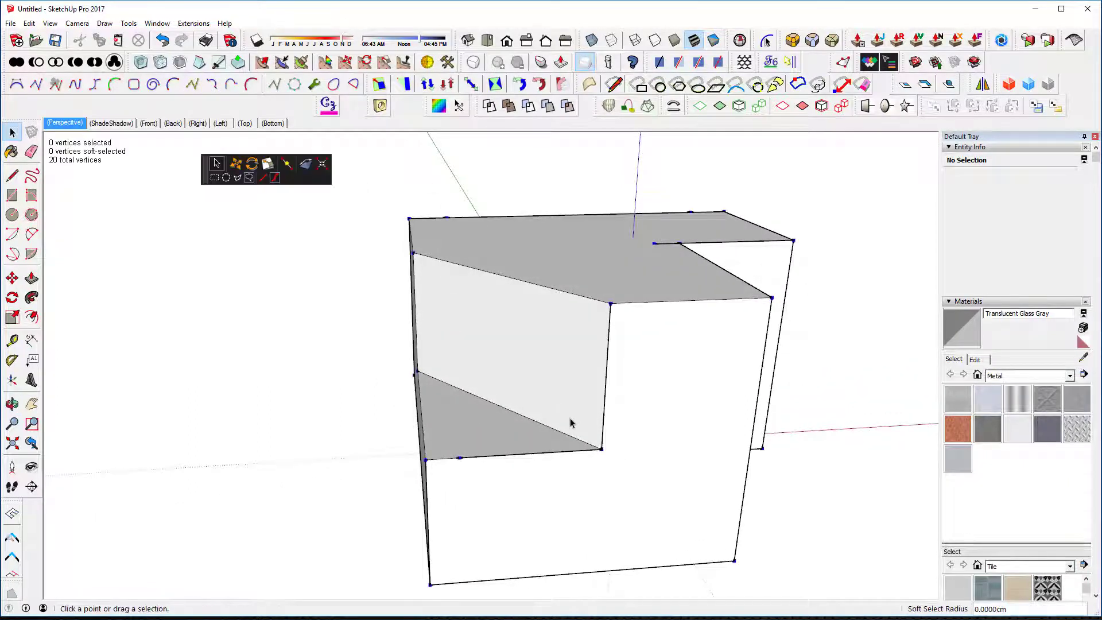
click(601, 449)
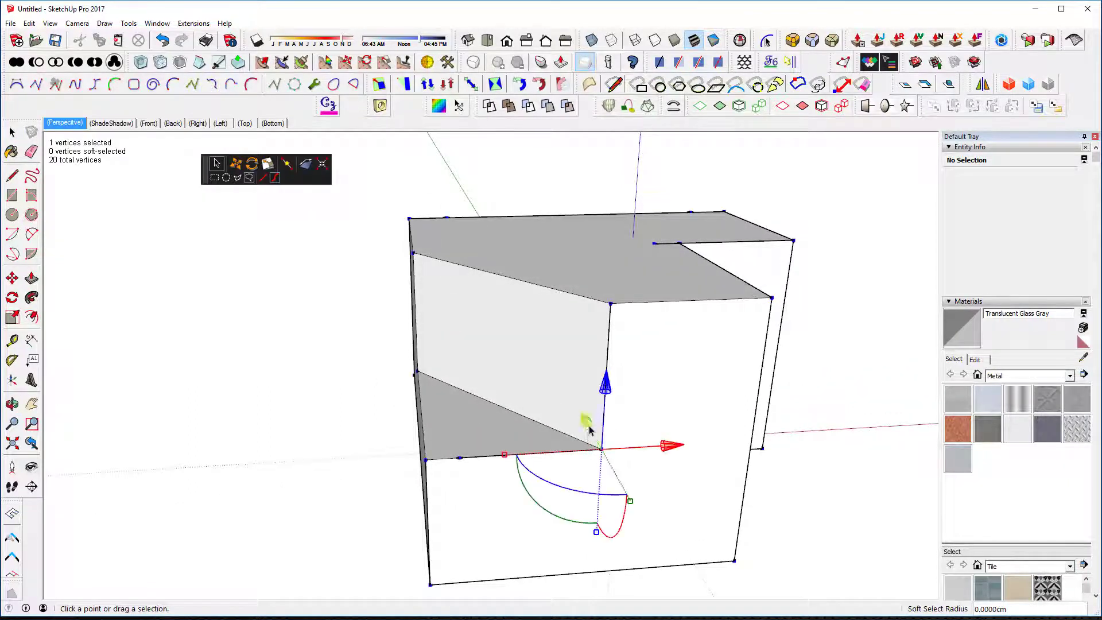
click(324, 168)
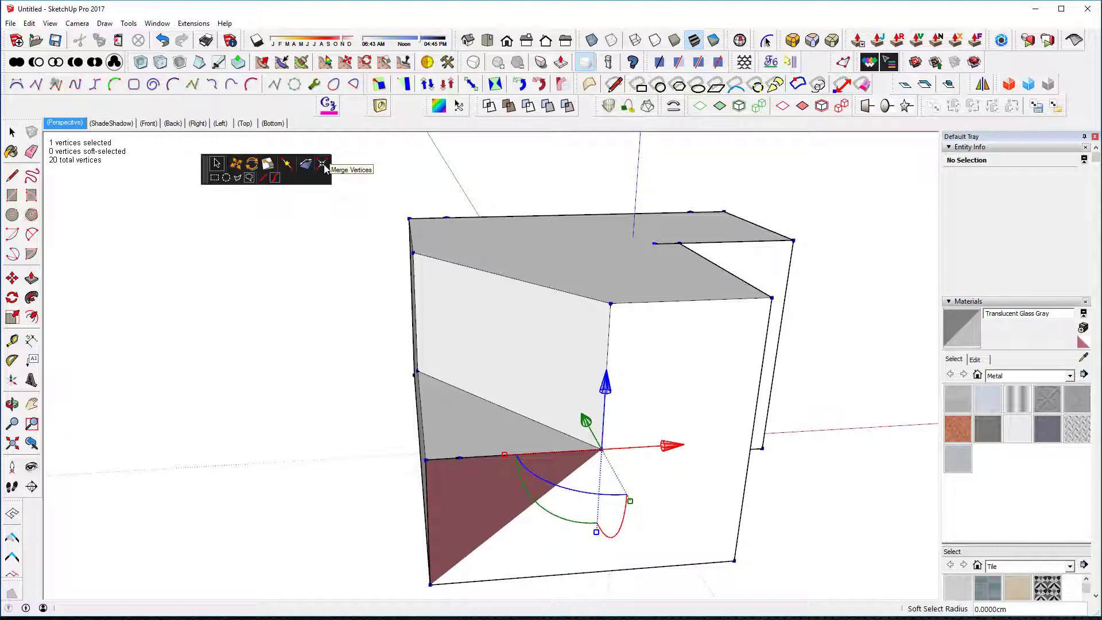
Try erasing the ledge's edge segment along the stepped side wall, and undo it.
middle_drag(315, 307, 583, 359)
key(e)
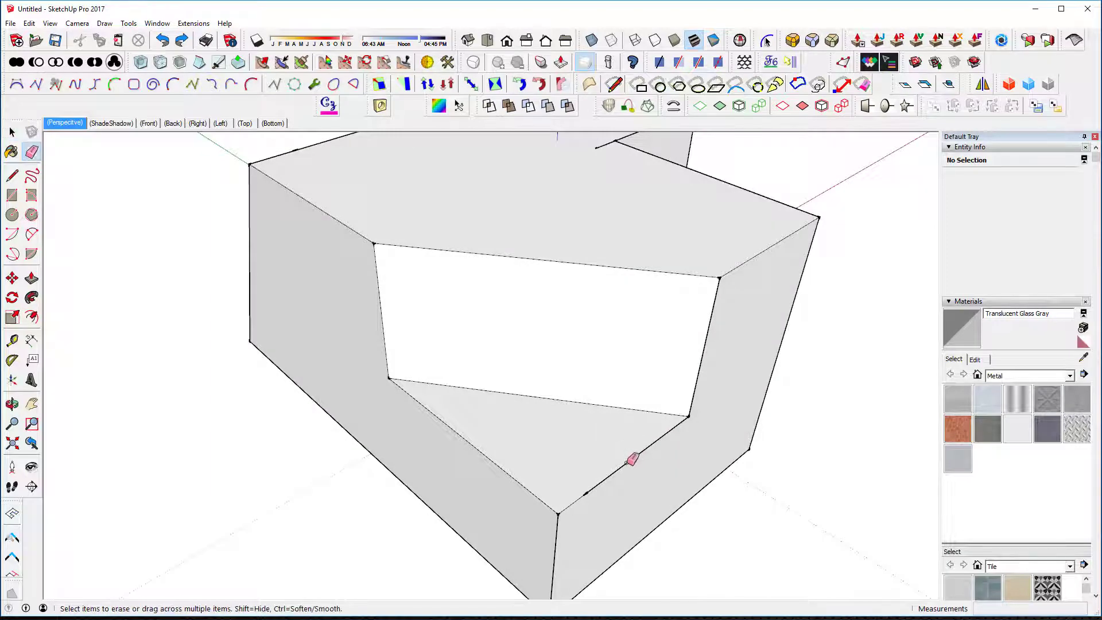
click(628, 462)
key(ctrl+z)
Move the stray vertex on the ledge's side-wall edge 30 cm onto the ledge's outer corner.
middle_drag(632, 460, 563, 413)
key(m)
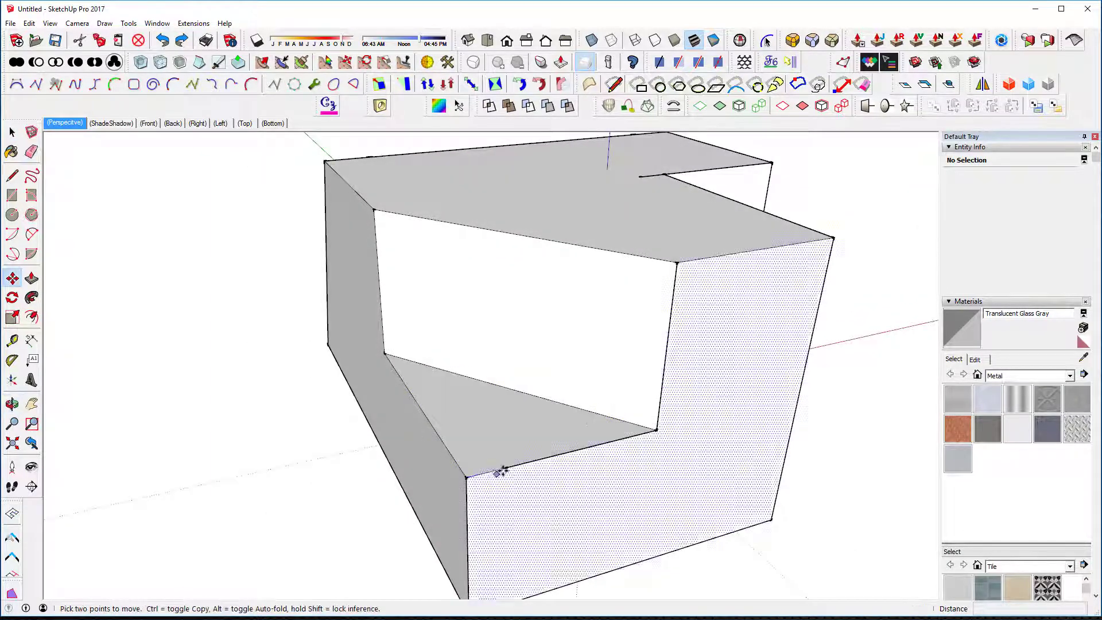
click(505, 468)
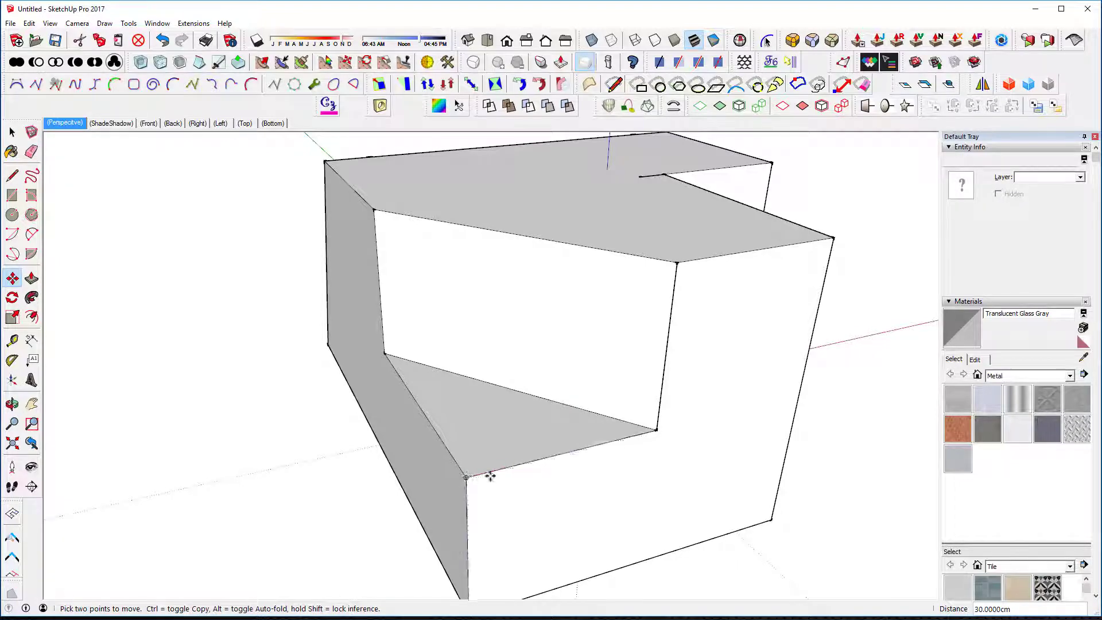
Erase the stray edge that sticks out past the notch's inner corner on the top face.
middle_drag(600, 278, 710, 464)
scroll(660, 452, up, 5)
middle_drag(792, 473, 761, 456)
scroll(754, 454, down, 5)
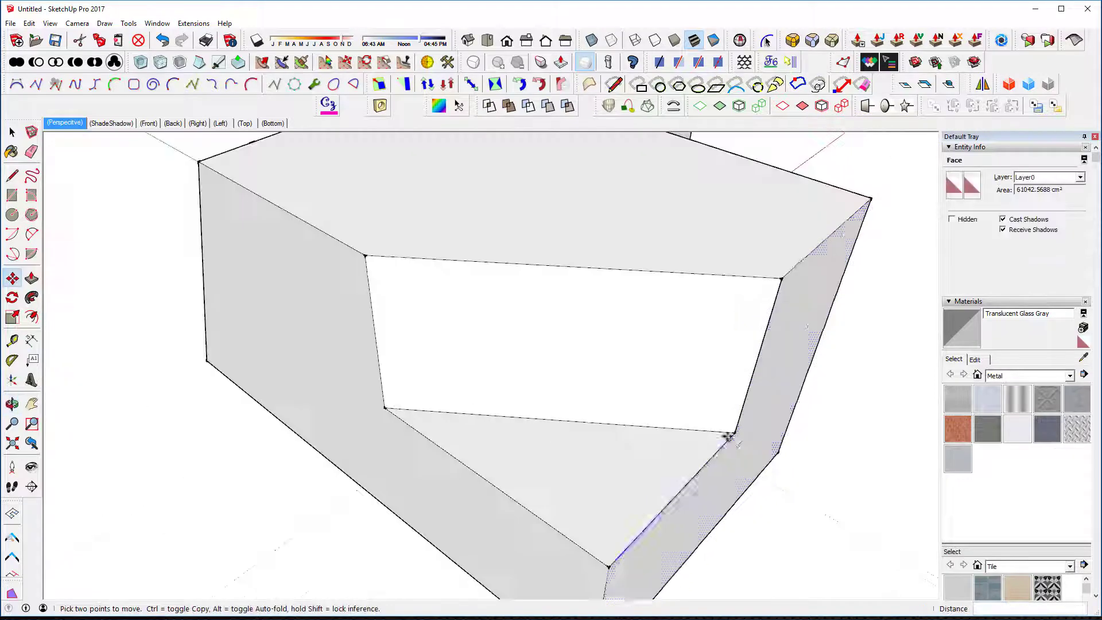
middle_drag(669, 397, 527, 432)
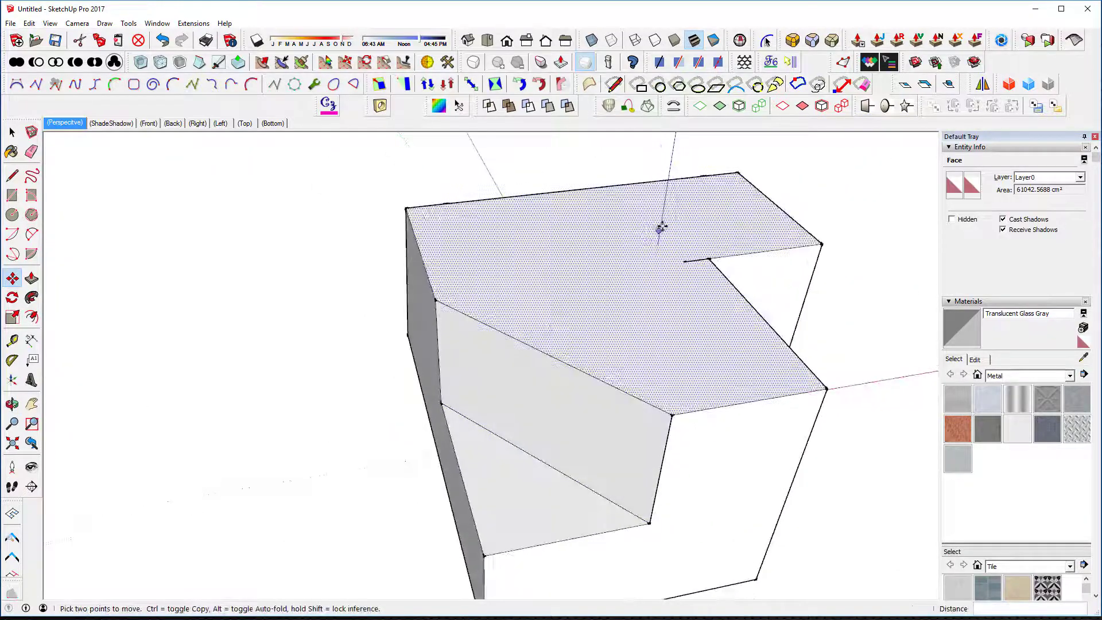
key(x)
key(e)
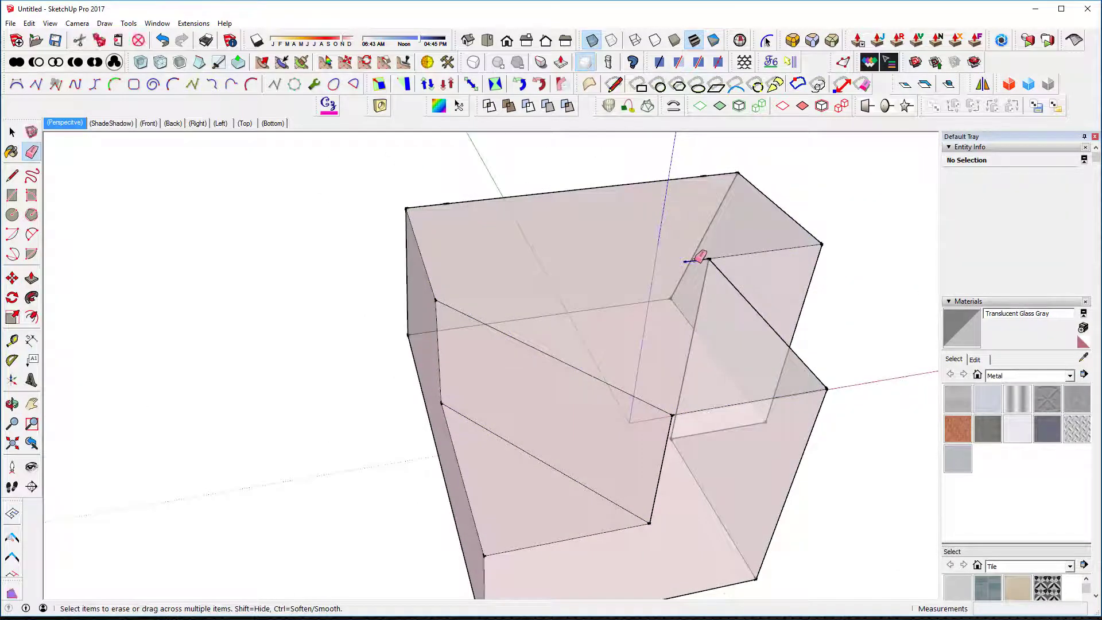
mouse_move(595, 275)
middle_down()
mouse_move(788, 293)
mouse_move(752, 276)
middle_up()
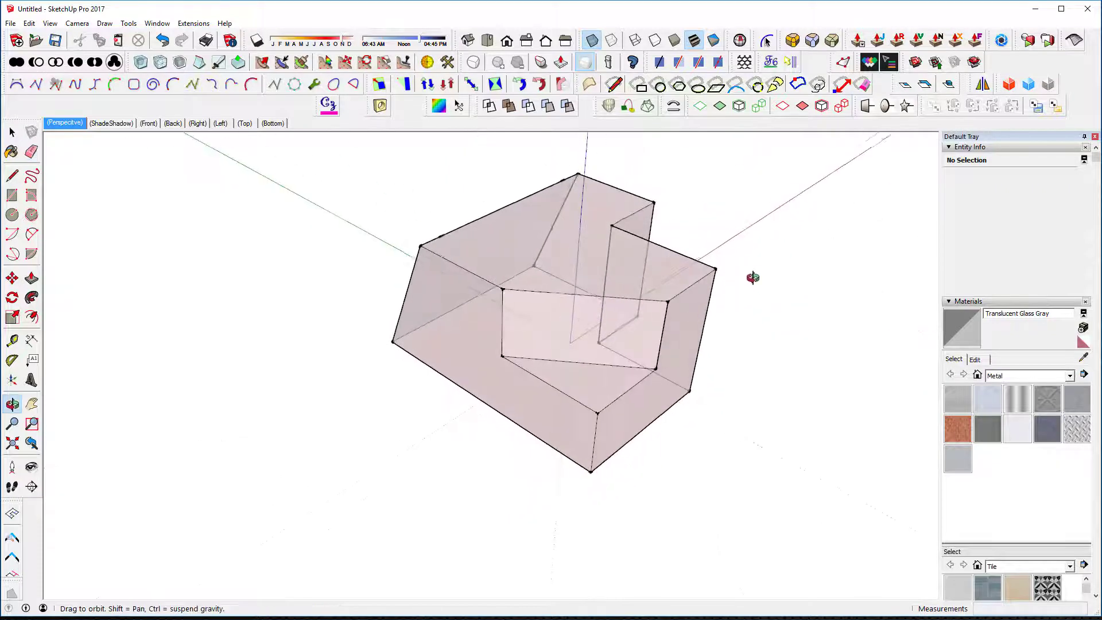
scroll(686, 310, up, 3)
key(space)
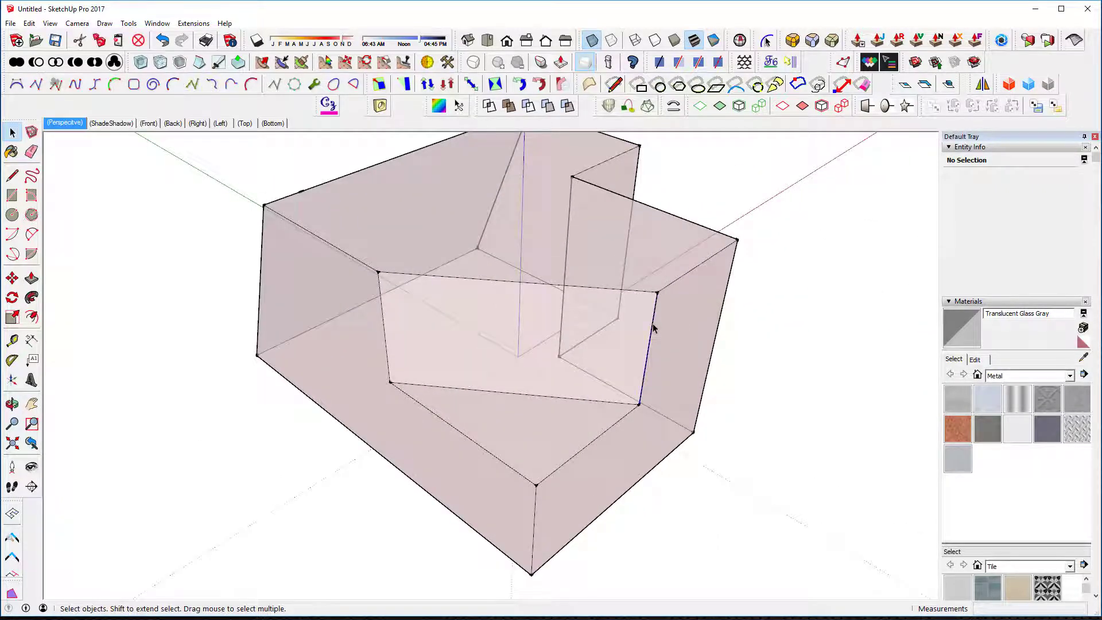
click(653, 328)
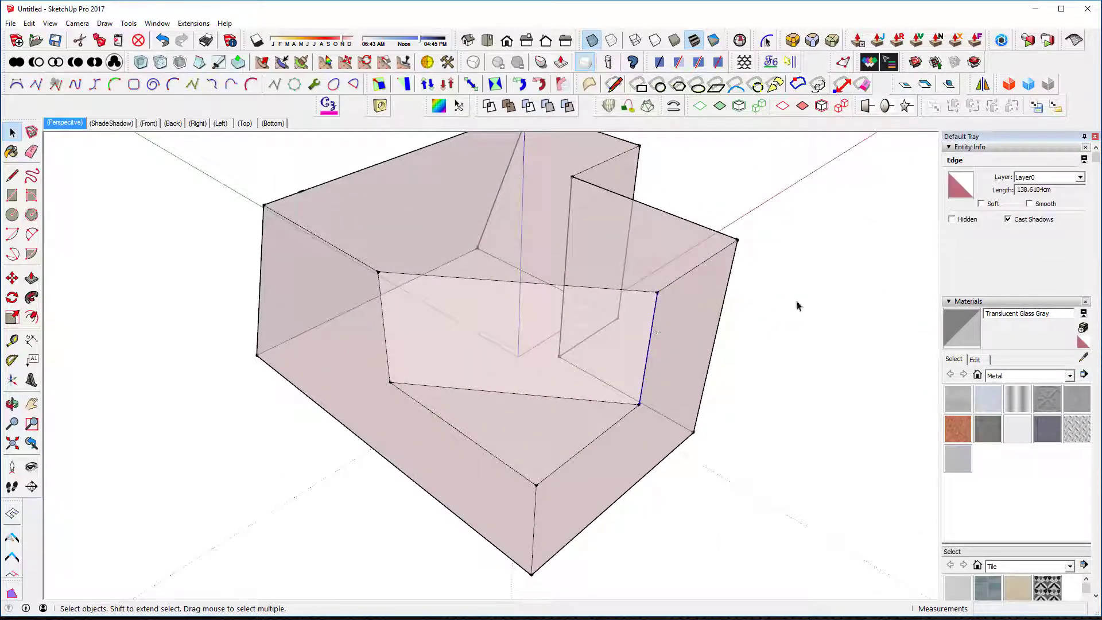
click(725, 328)
scroll(724, 328, down, 2)
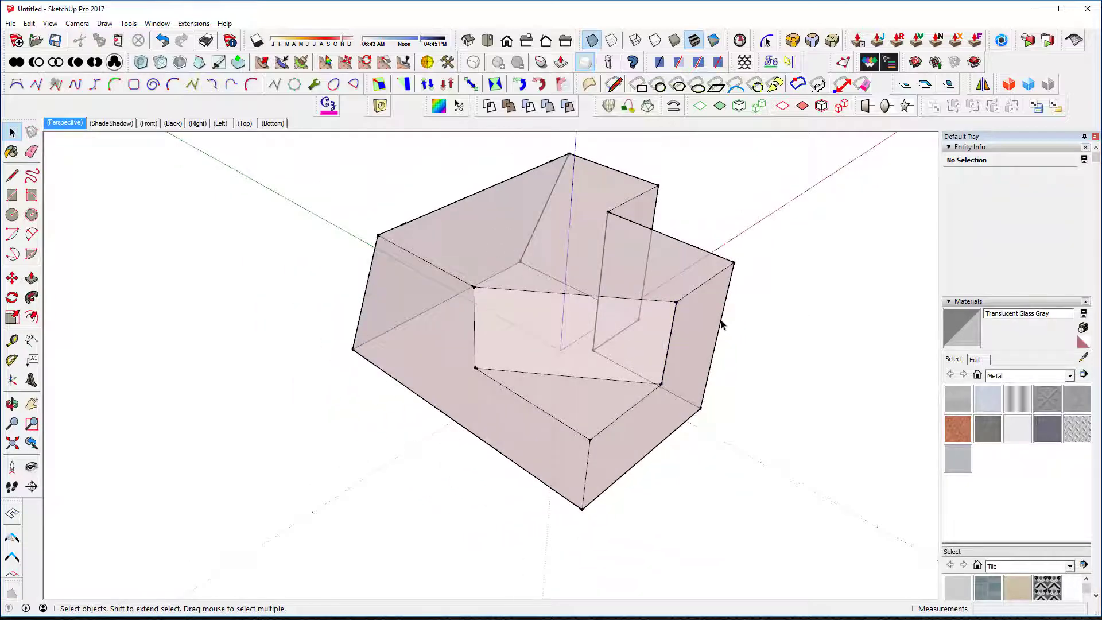
Select the whole block in opaque display and clean up its leftover edges with FixIt 101.
key(x)
triple_click(651, 305)
right_click(646, 292)
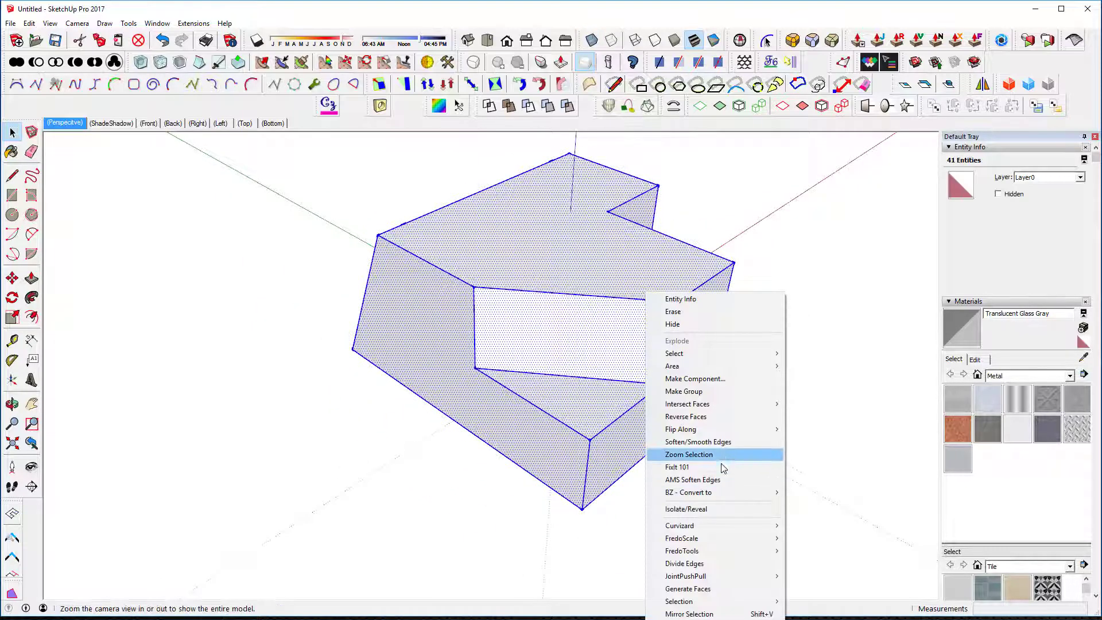
click(722, 467)
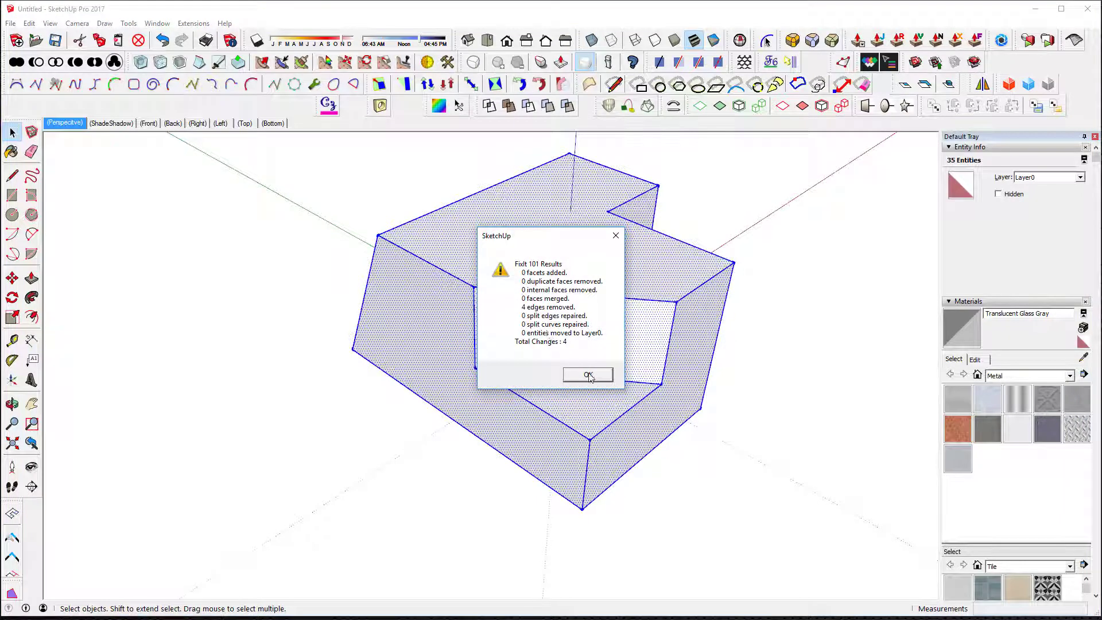
click(589, 376)
click(704, 460)
middle_drag(704, 460, 726, 465)
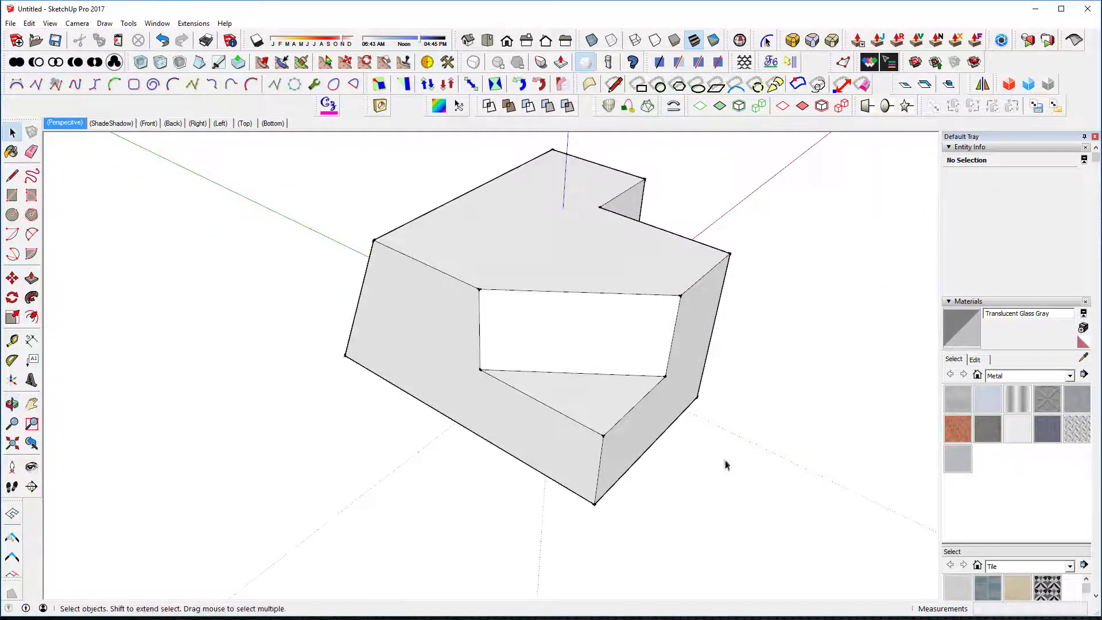